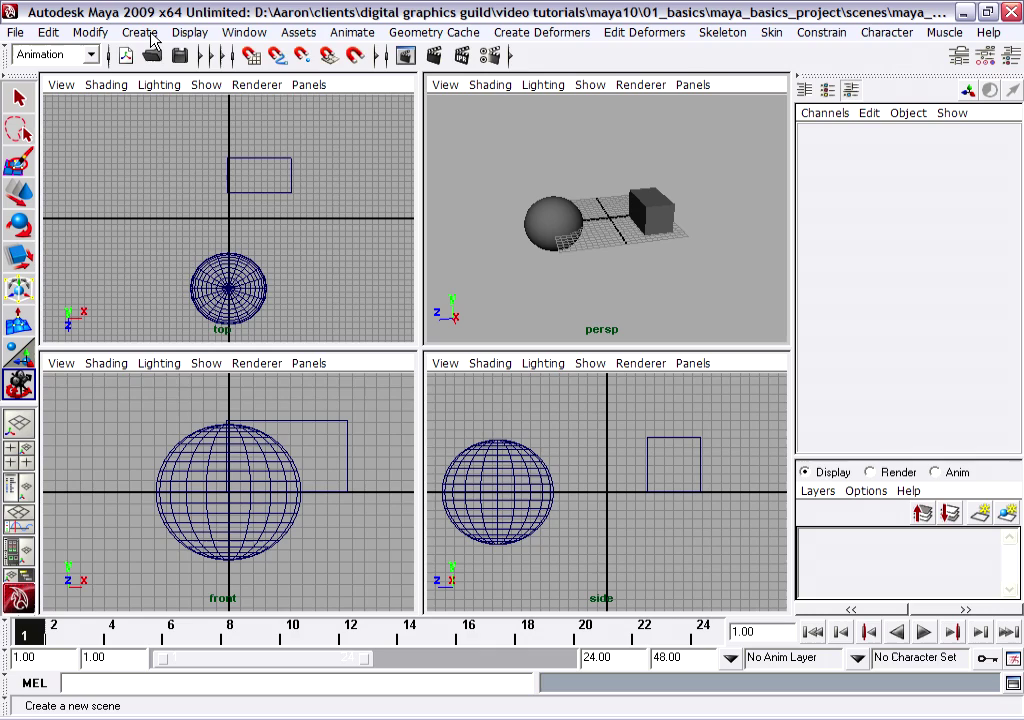
# - Create a polygon cone on the grid by dragging out its base and height
pyautogui.click(140, 32)
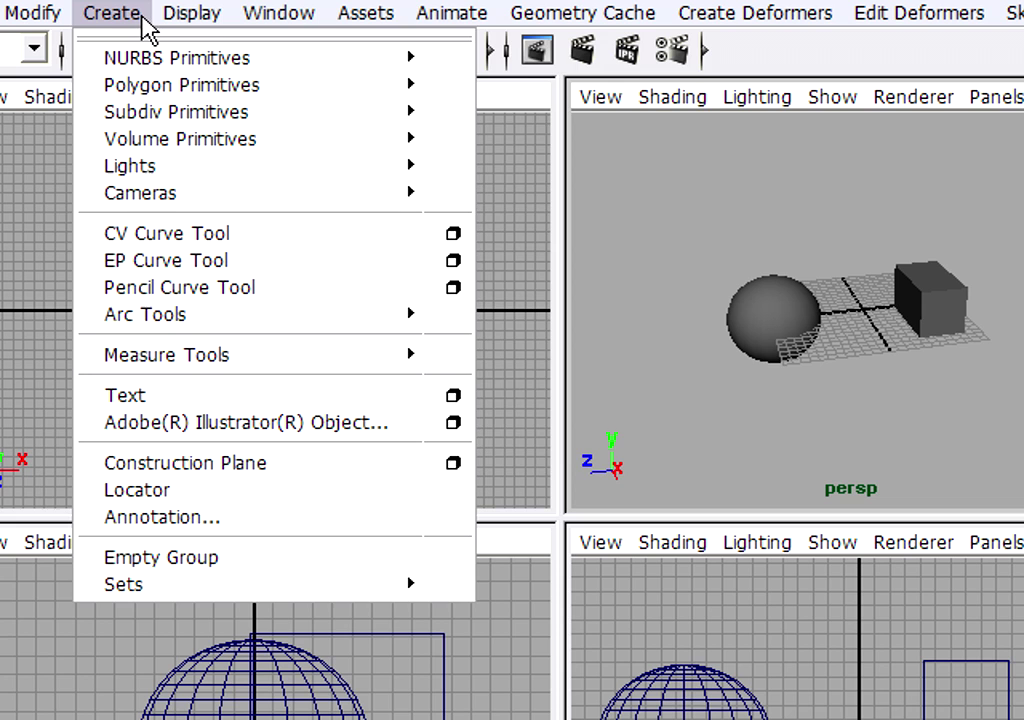
pyautogui.moveTo(140, 88)
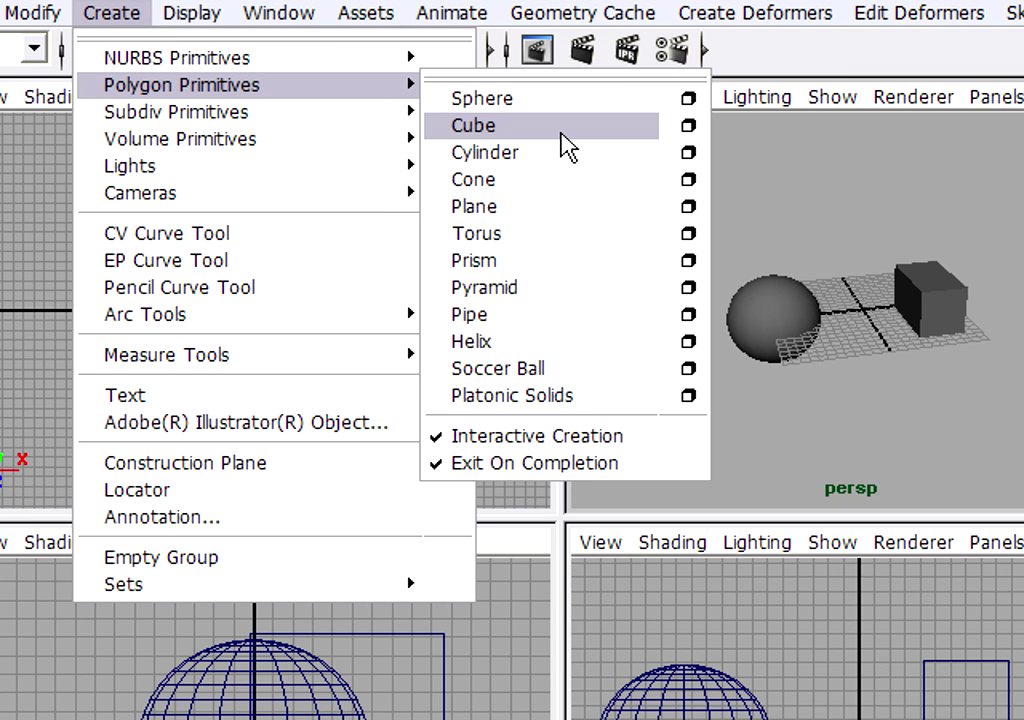
pyautogui.click(565, 180)
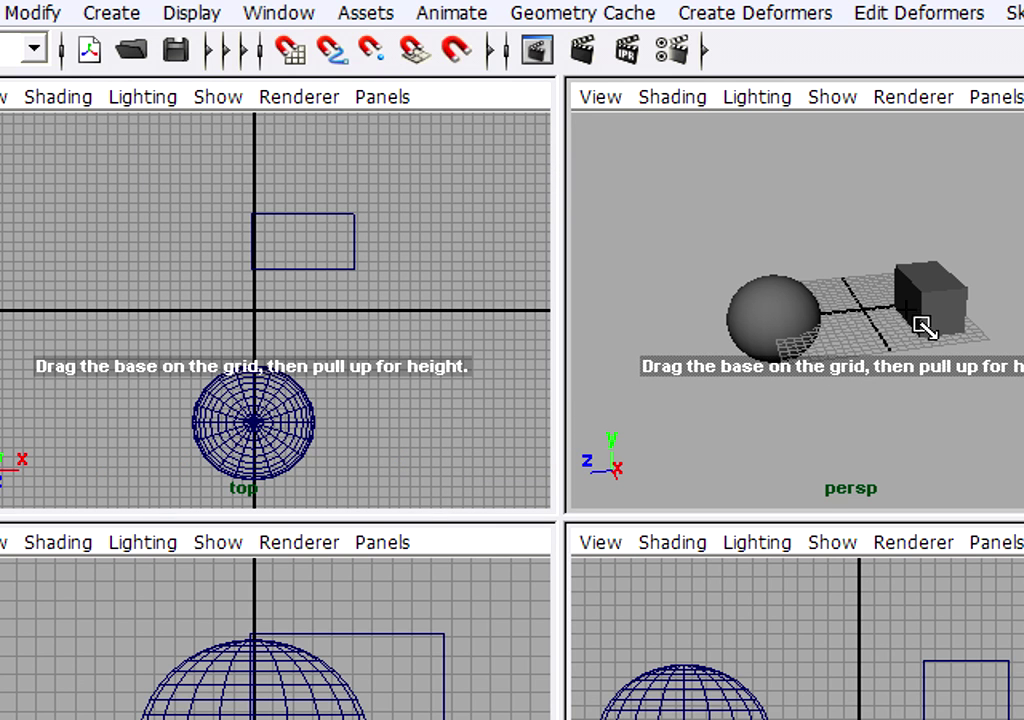
pyautogui.moveTo(846, 391); pyautogui.dragTo(893, 403)
pyautogui.moveTo(857, 366); pyautogui.dragTo(878, 230)
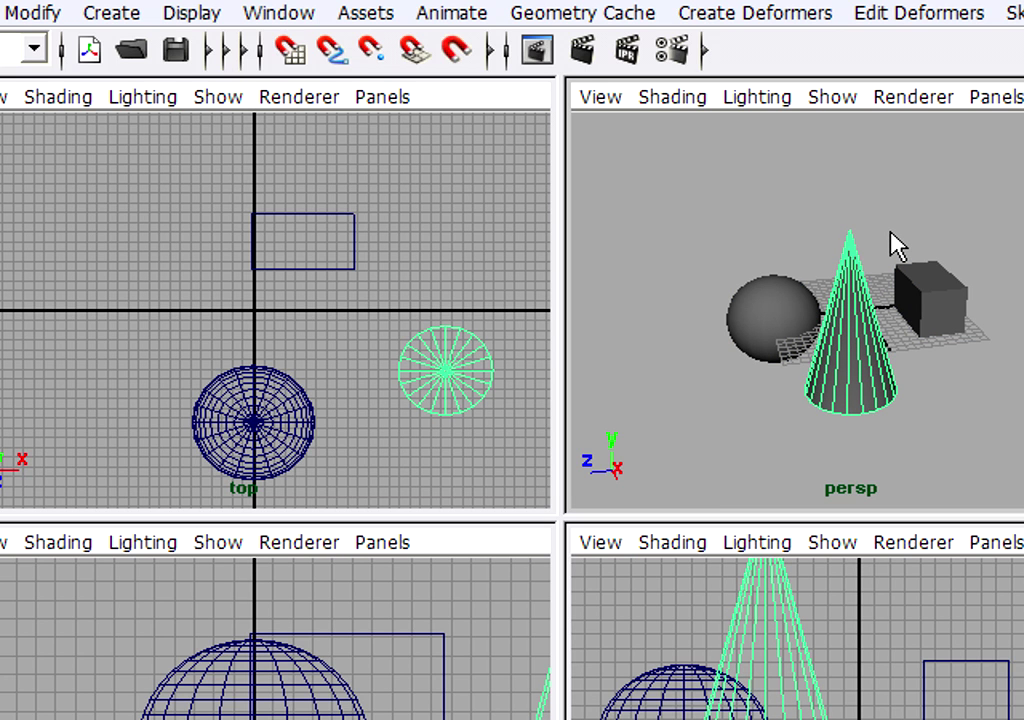
# - Move the cone along Z and X so it sits raised on the opposite side
pyautogui.press('w')
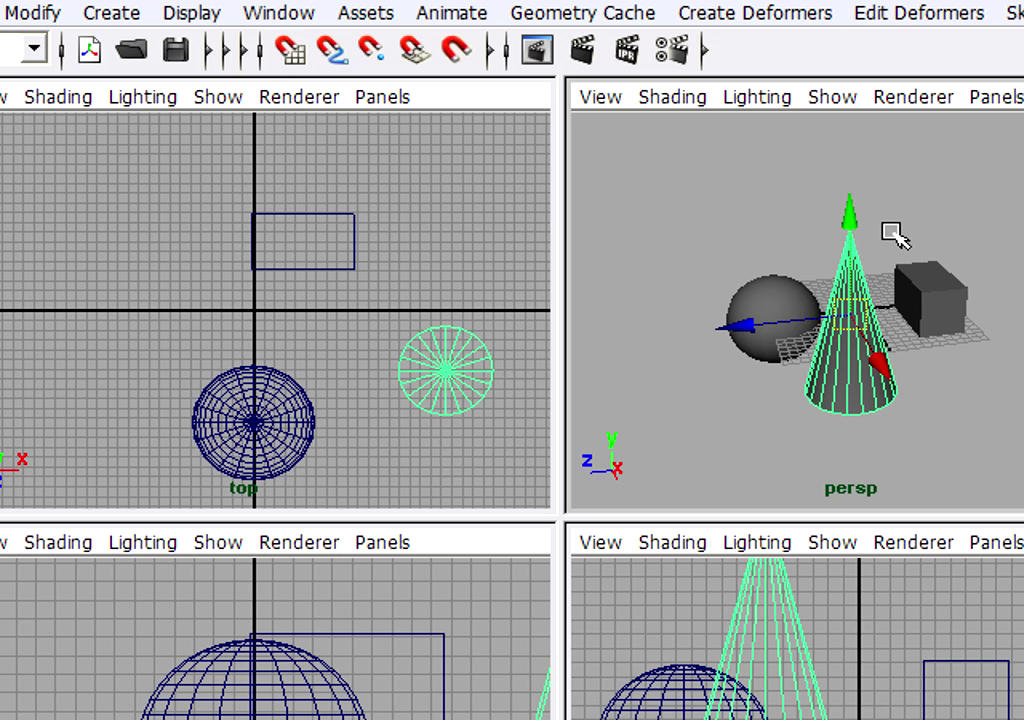
pyautogui.moveTo(728, 335); pyautogui.dragTo(810, 344)
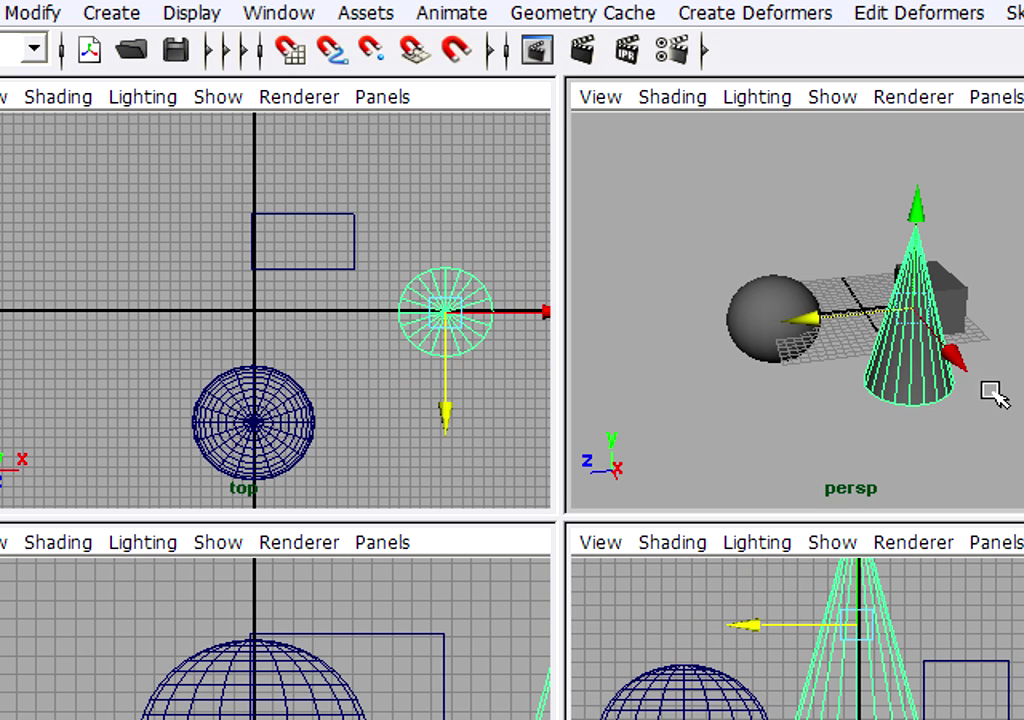
pyautogui.moveTo(955, 354); pyautogui.dragTo(887, 190)
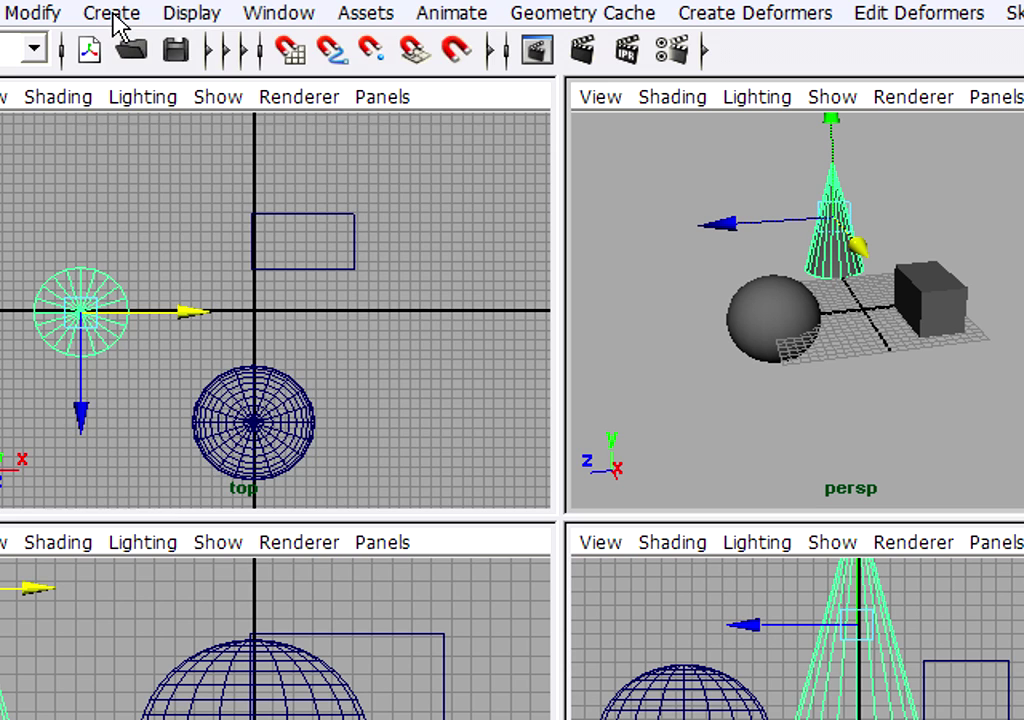
# - Create a thick polygon torus in front of the cube, setting its section radius
pyautogui.click(111, 14)
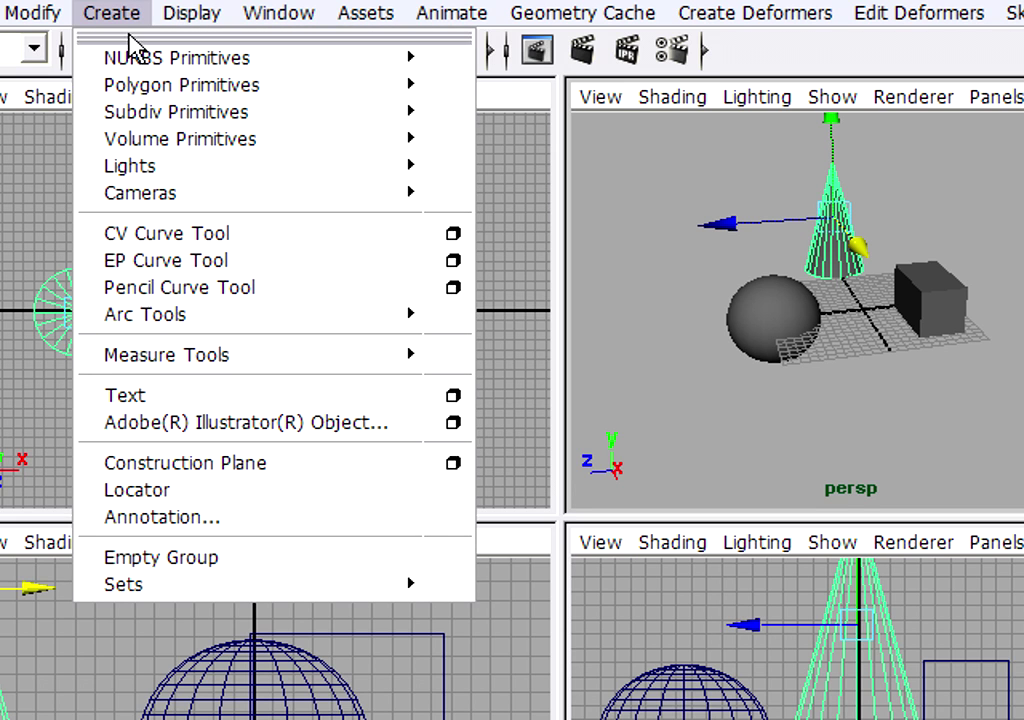
pyautogui.moveTo(183, 88)
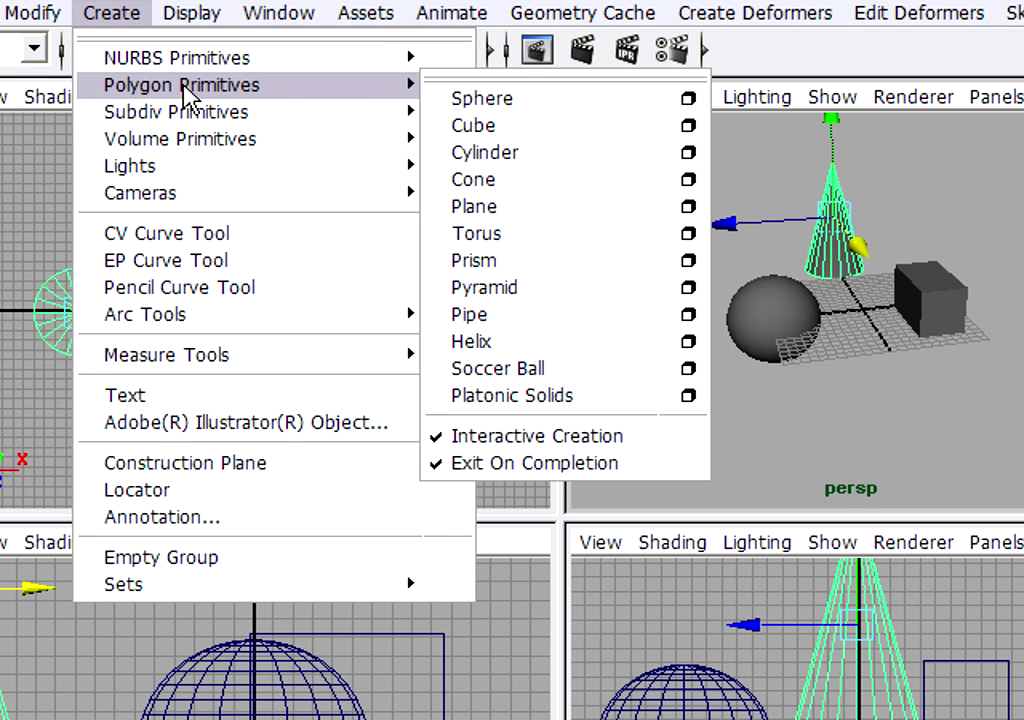
pyautogui.click(562, 236)
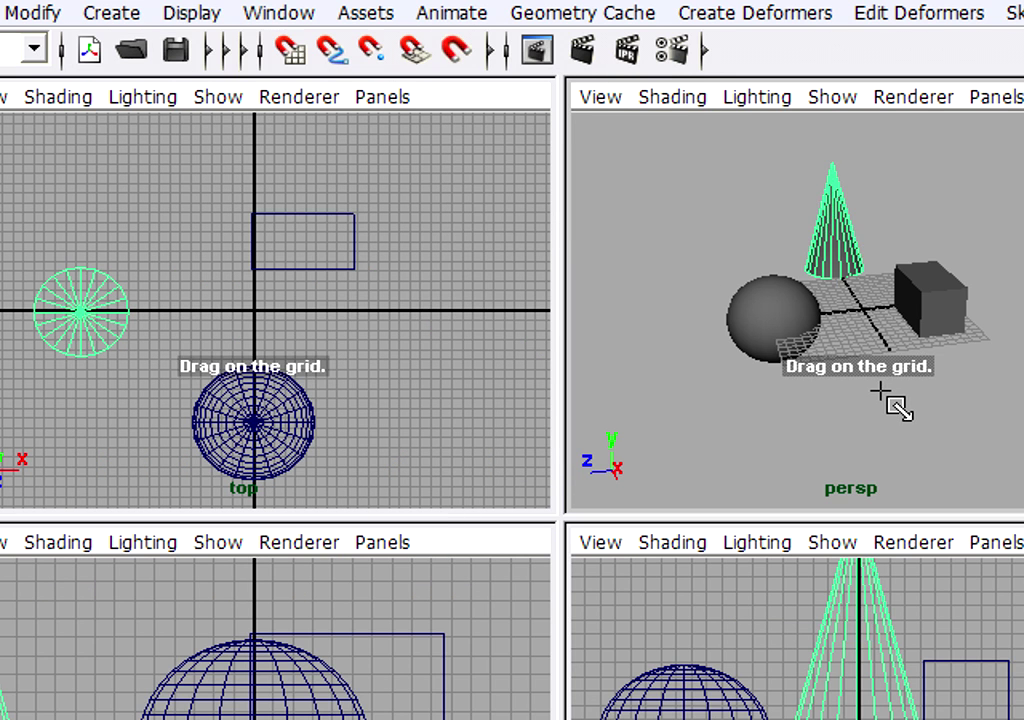
pyautogui.moveTo(887, 398); pyautogui.dragTo(958, 382)
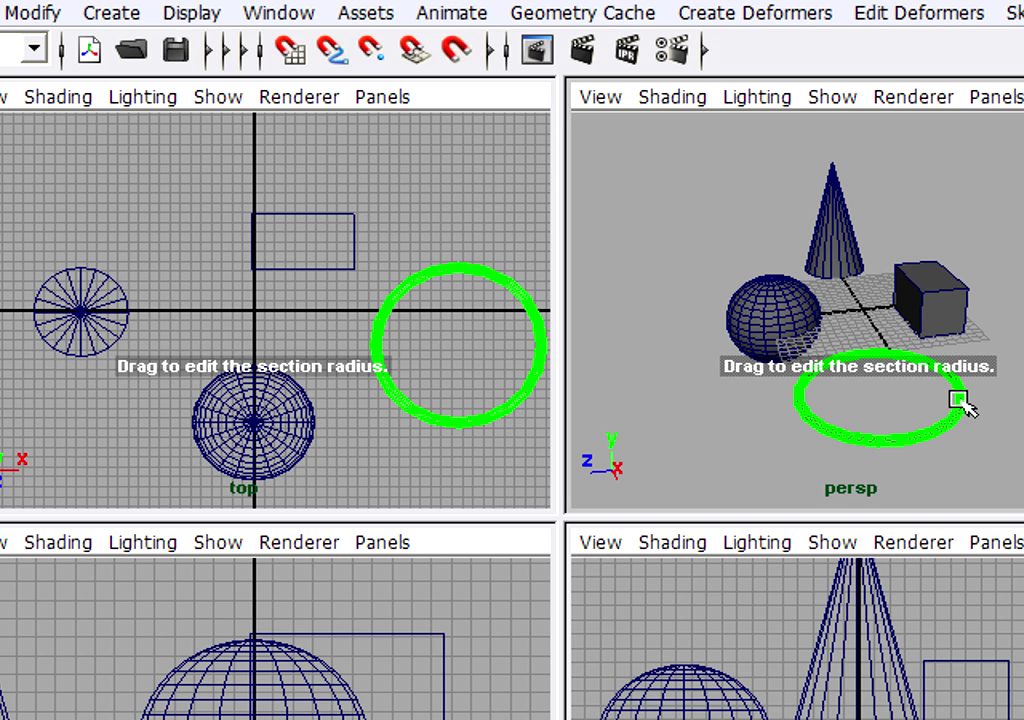
pyautogui.moveTo(962, 403); pyautogui.dragTo(1020, 400)
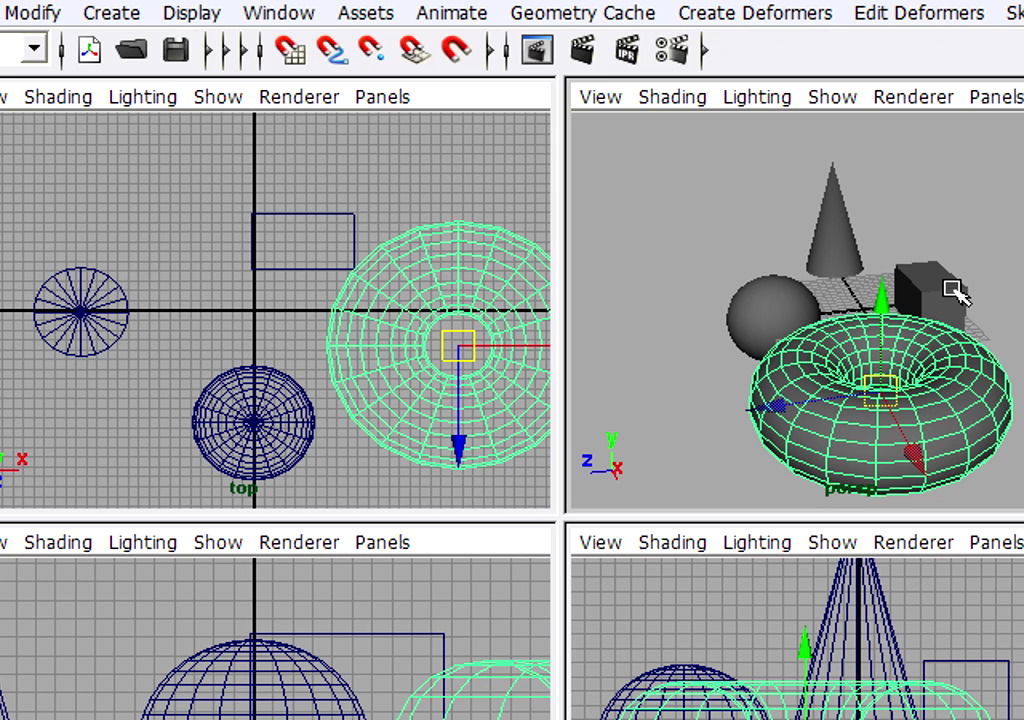
# - Try tilting the torus, then undo the rotation so it lies flat
pyautogui.press('e')
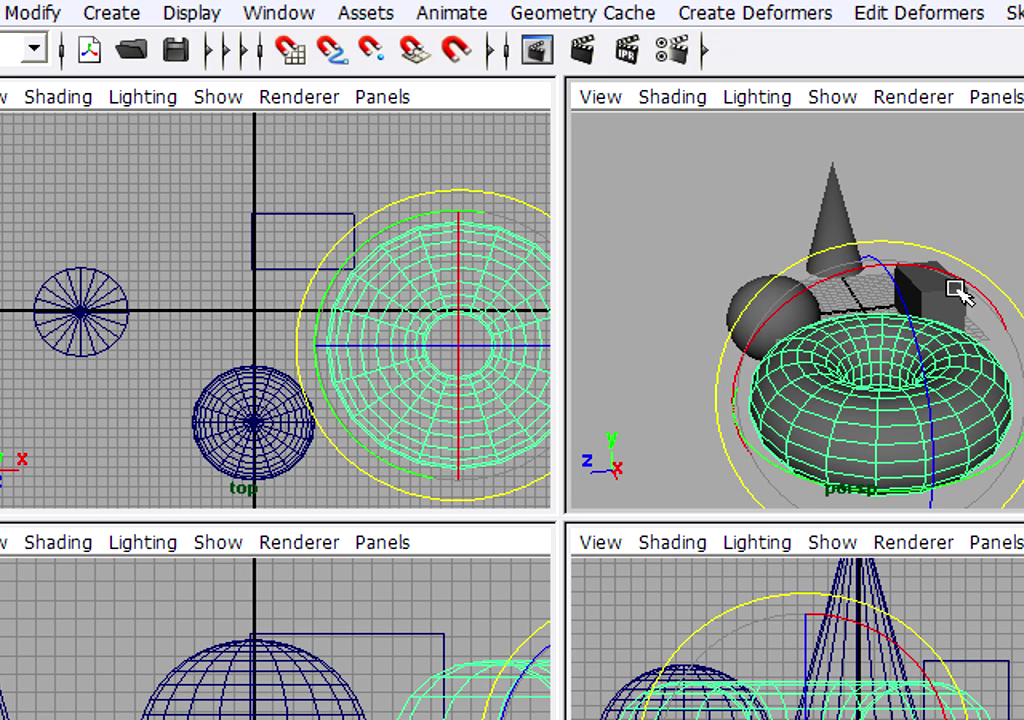
pyautogui.moveTo(800, 295); pyautogui.dragTo(925, 283)
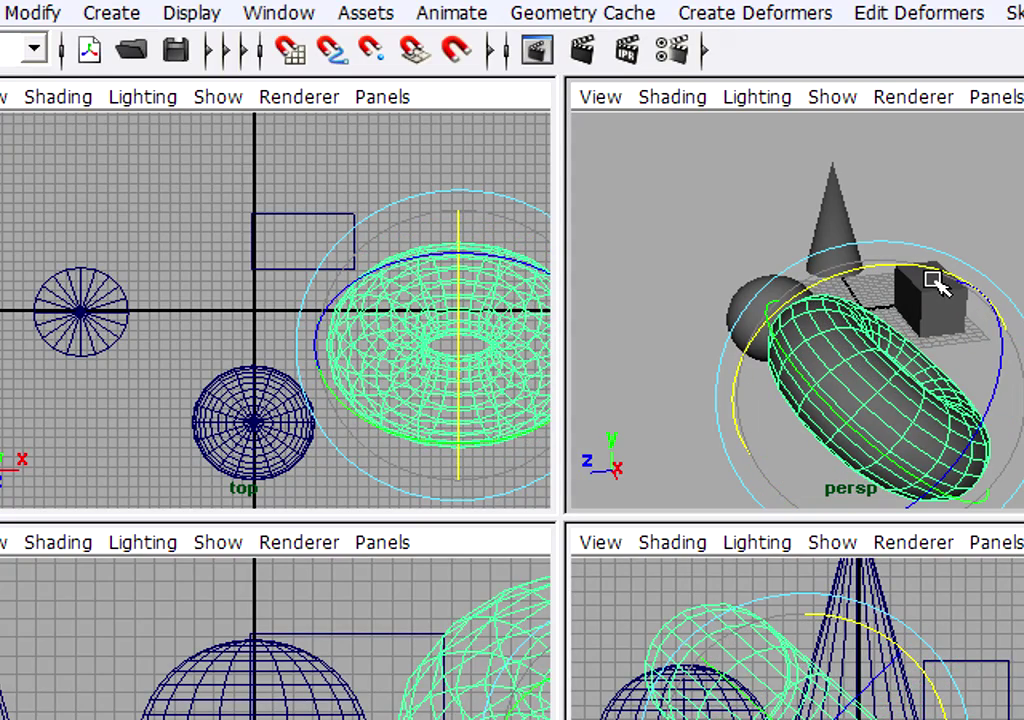
pyautogui.hotkey('ctrl', 'z')
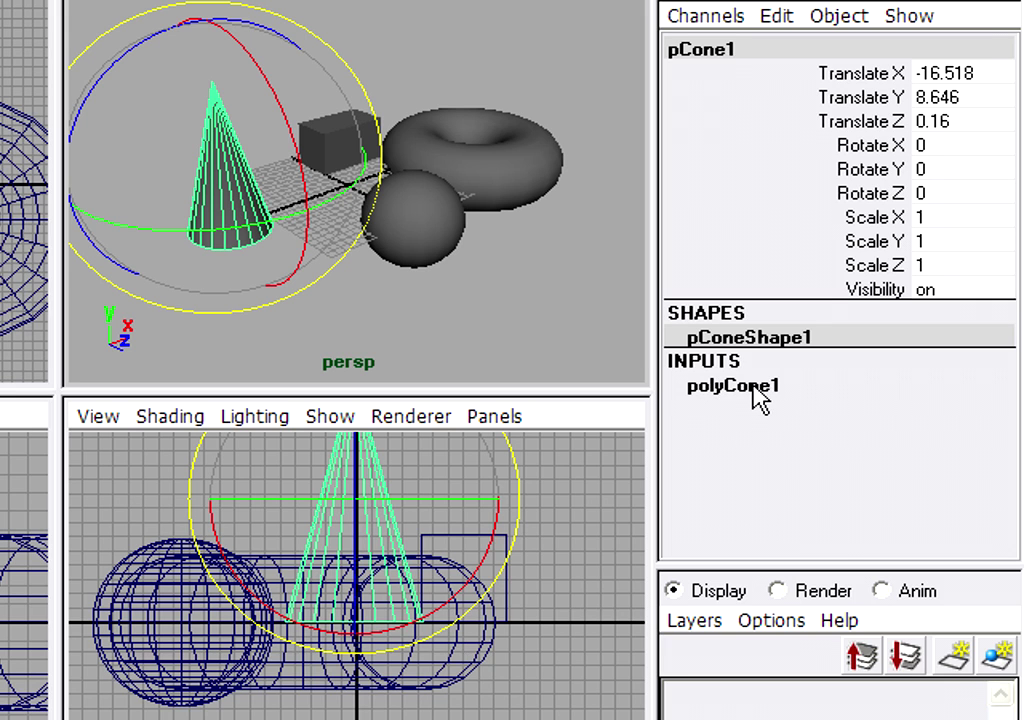
# - Set the cone's polyCone1 Radius to 6 and Height to 12 in the Channel Box
pyautogui.click(752, 387)
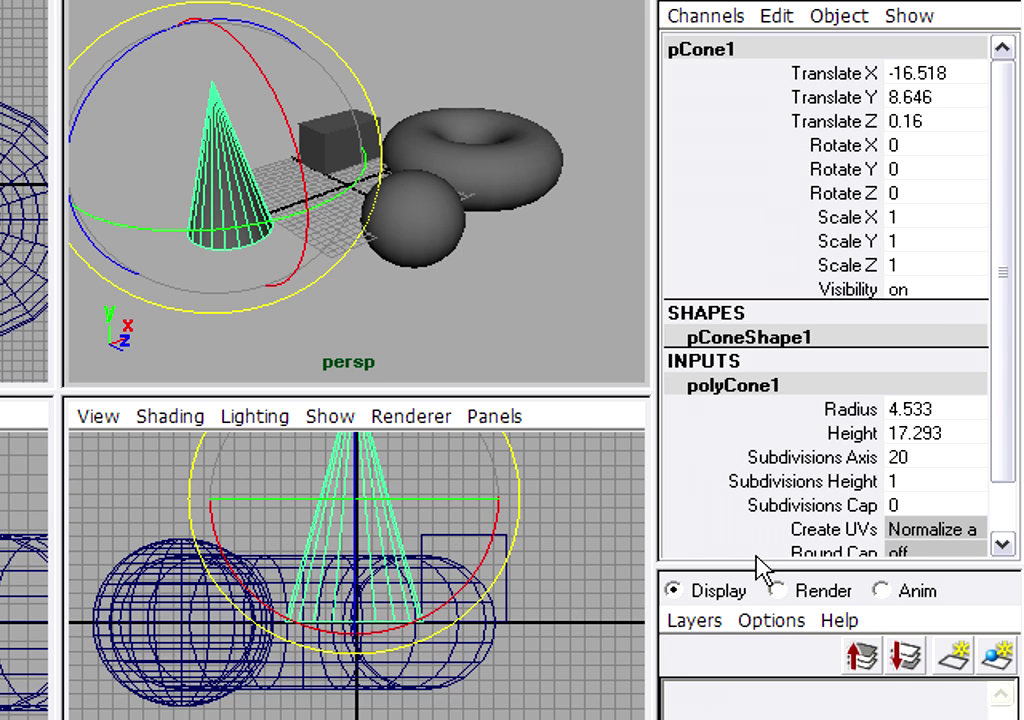
pyautogui.moveTo(752, 562); pyautogui.dragTo(784, 712)
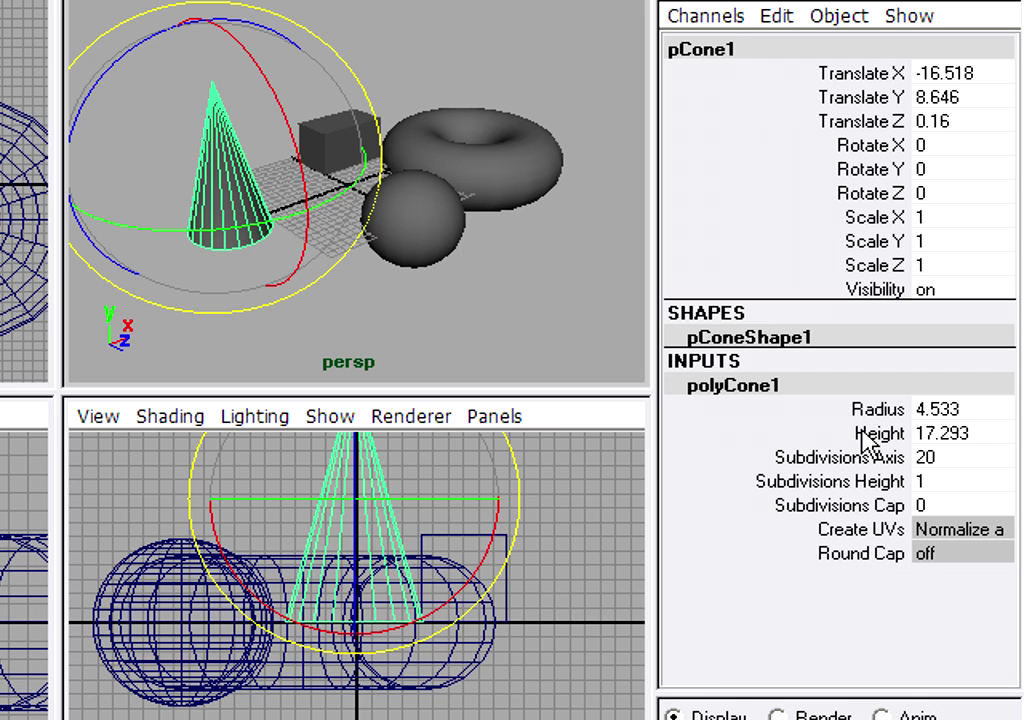
pyautogui.click(955, 410)
pyautogui.click(957, 405)
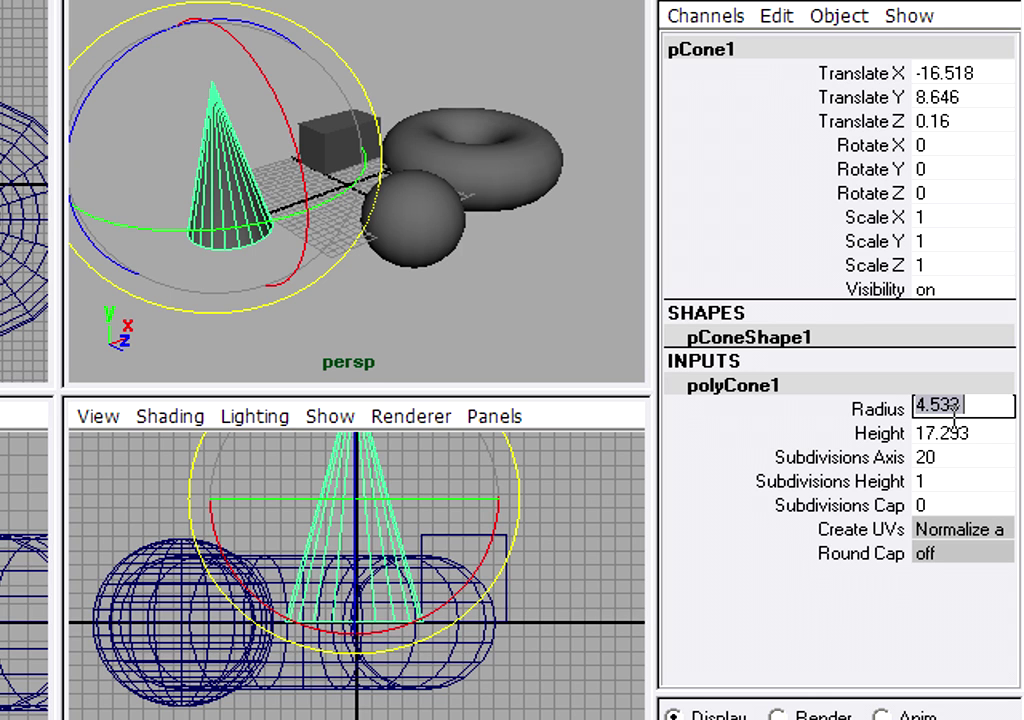
pyautogui.write('6')
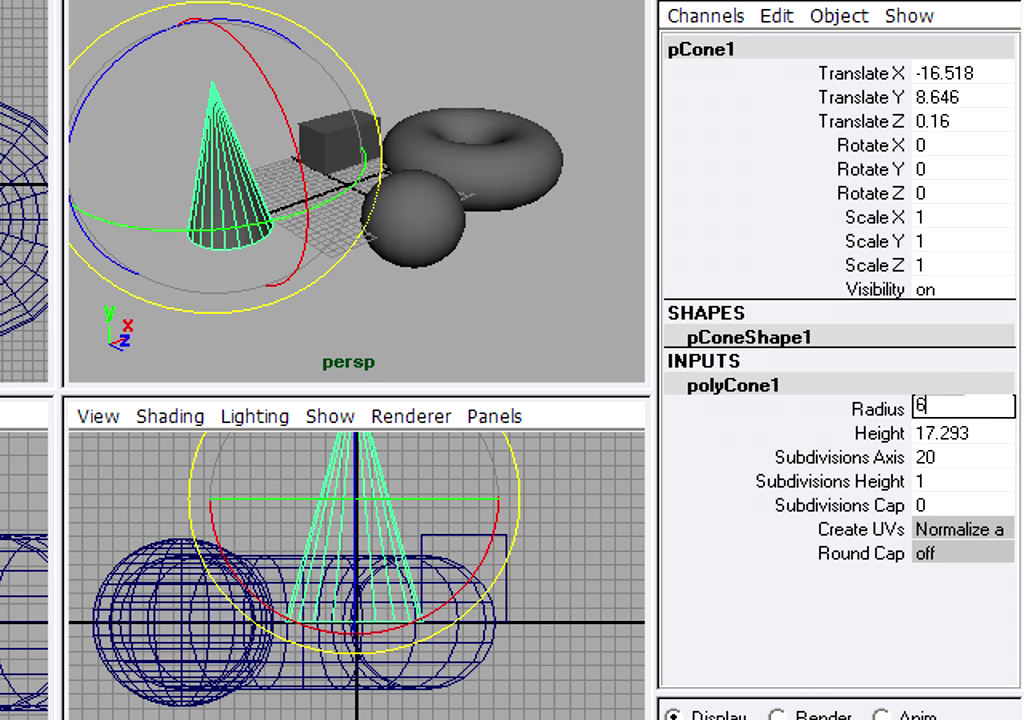
pyautogui.press('Return')
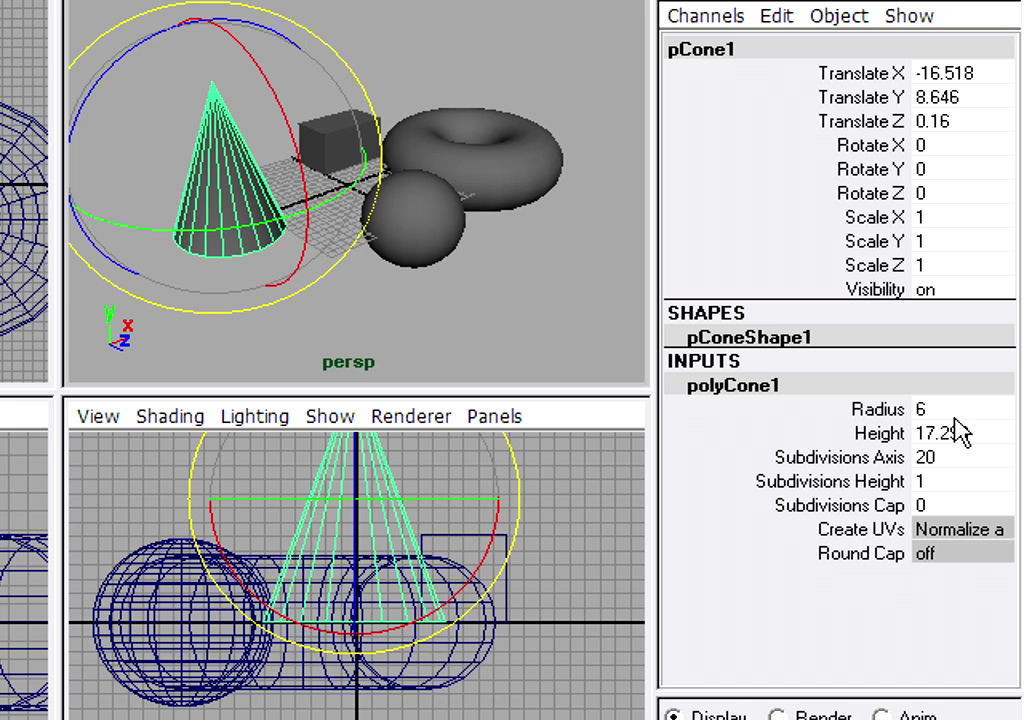
pyautogui.doubleClick(962, 426)
pyautogui.write('1')
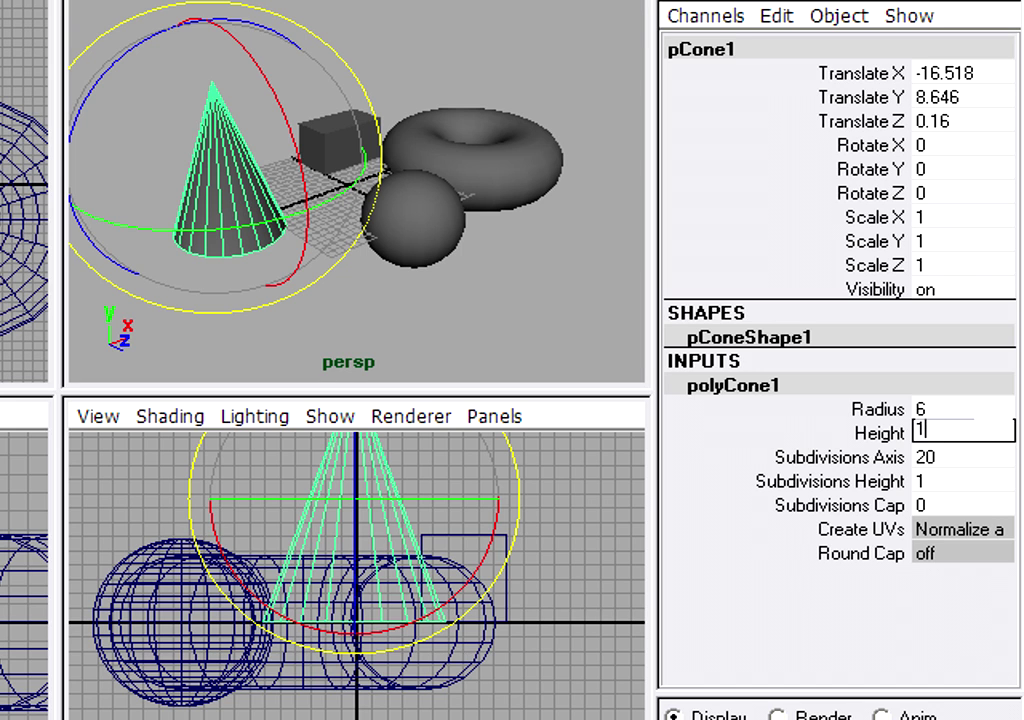
pyautogui.write('2')
pyautogui.press('Return')
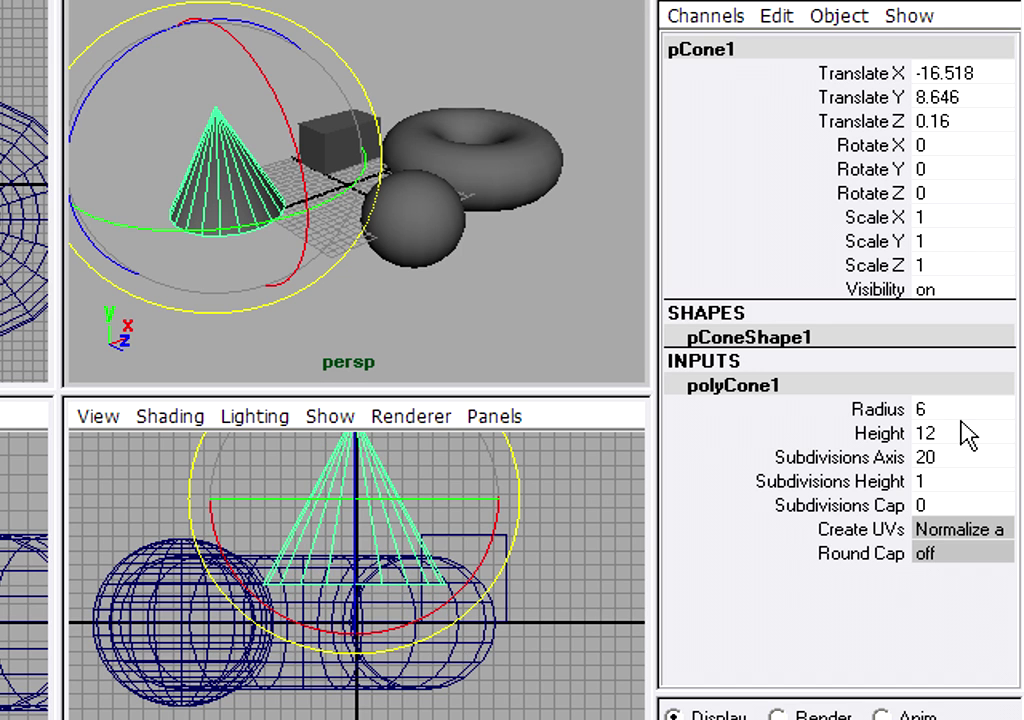
# - Select the torus and set its polyTorus1 Radius to 5 in the Channel Box
pyautogui.click(518, 166)
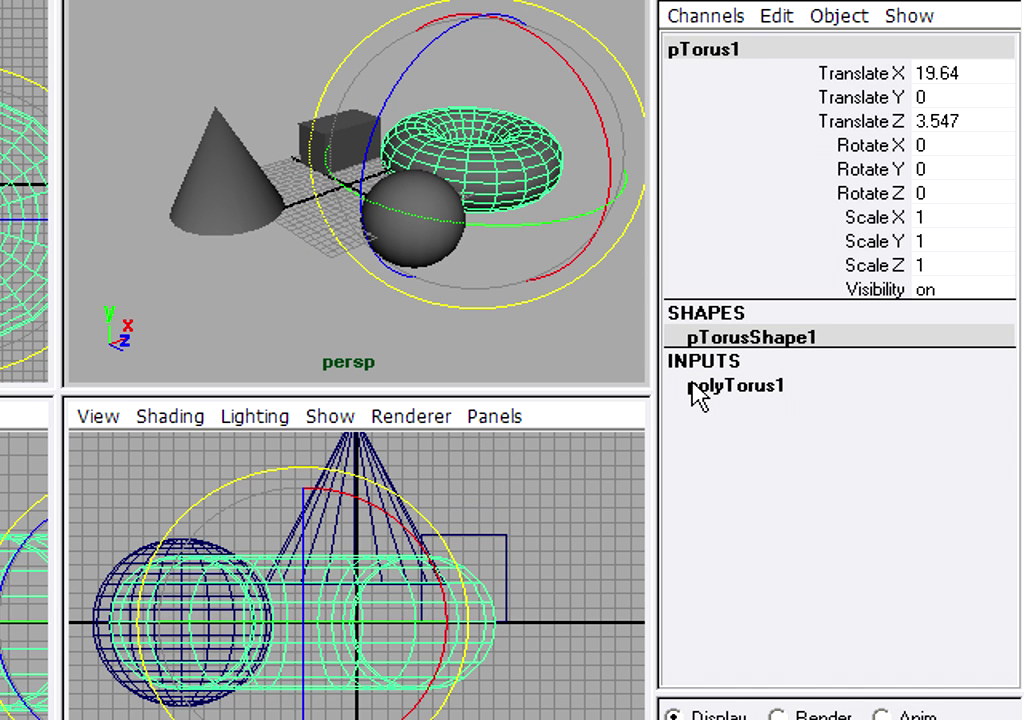
pyautogui.click(745, 387)
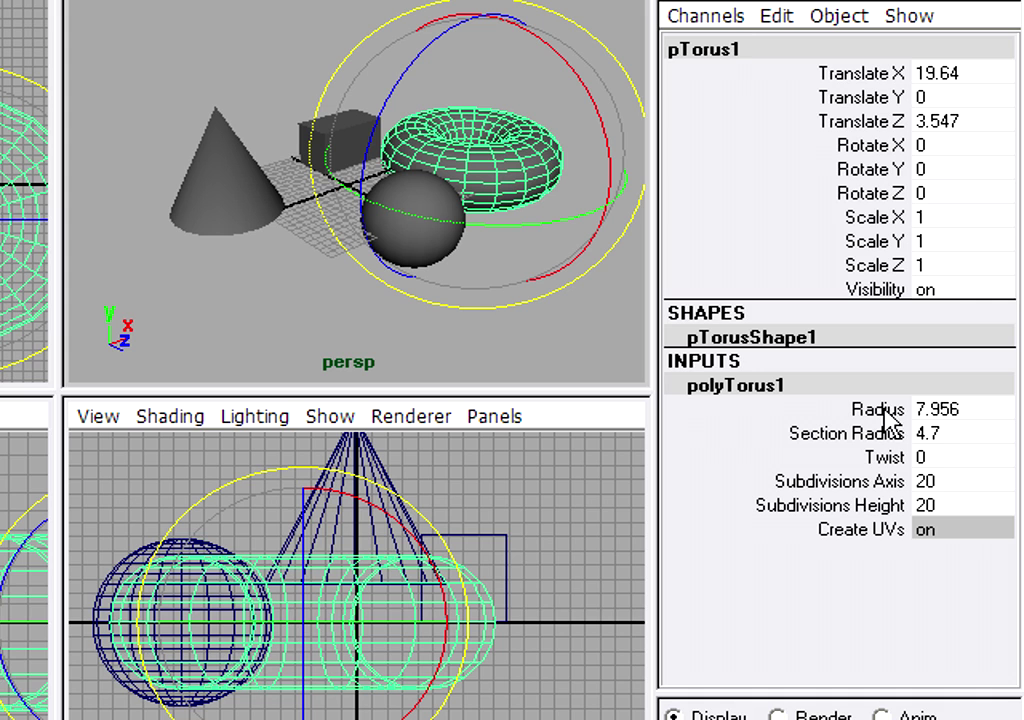
pyautogui.doubleClick(953, 411)
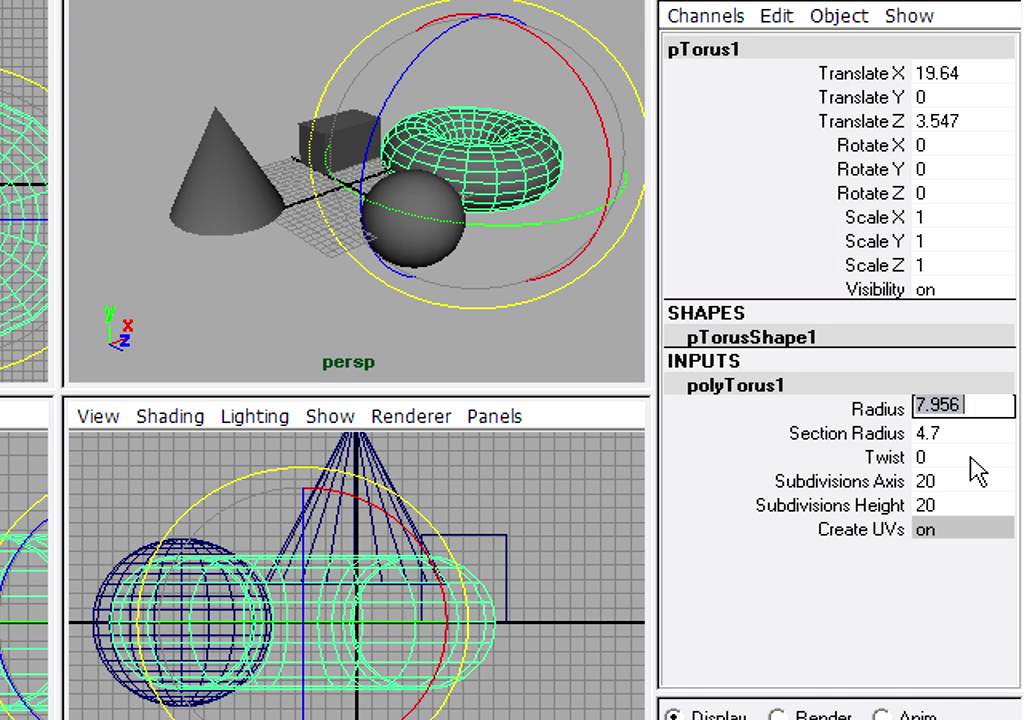
pyautogui.write('5')
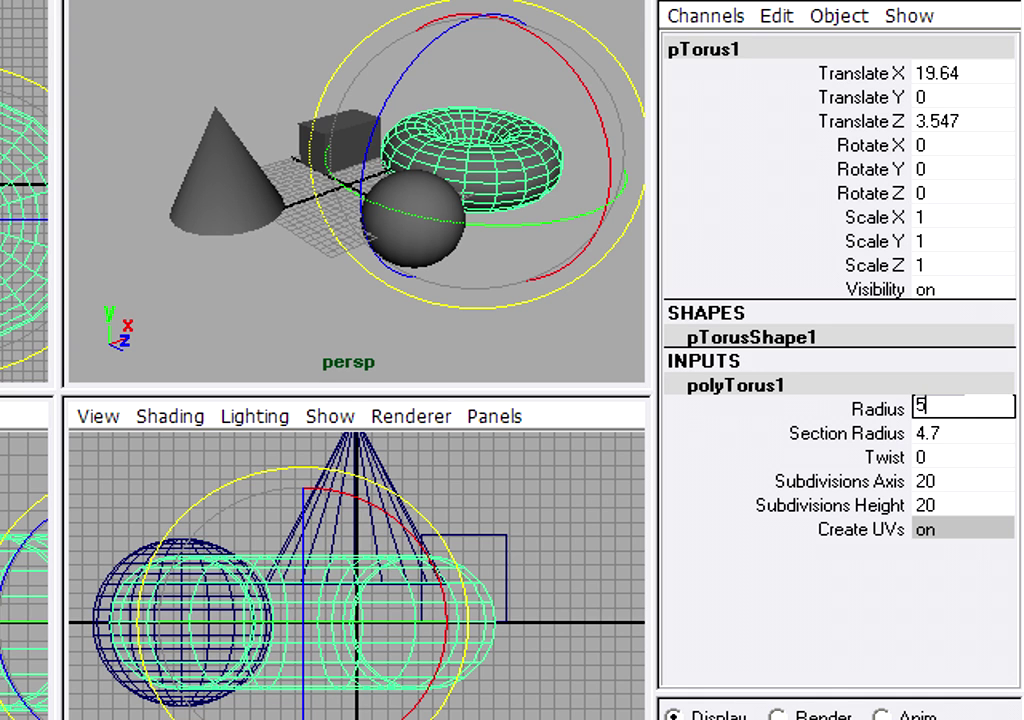
pyautogui.press('Return')
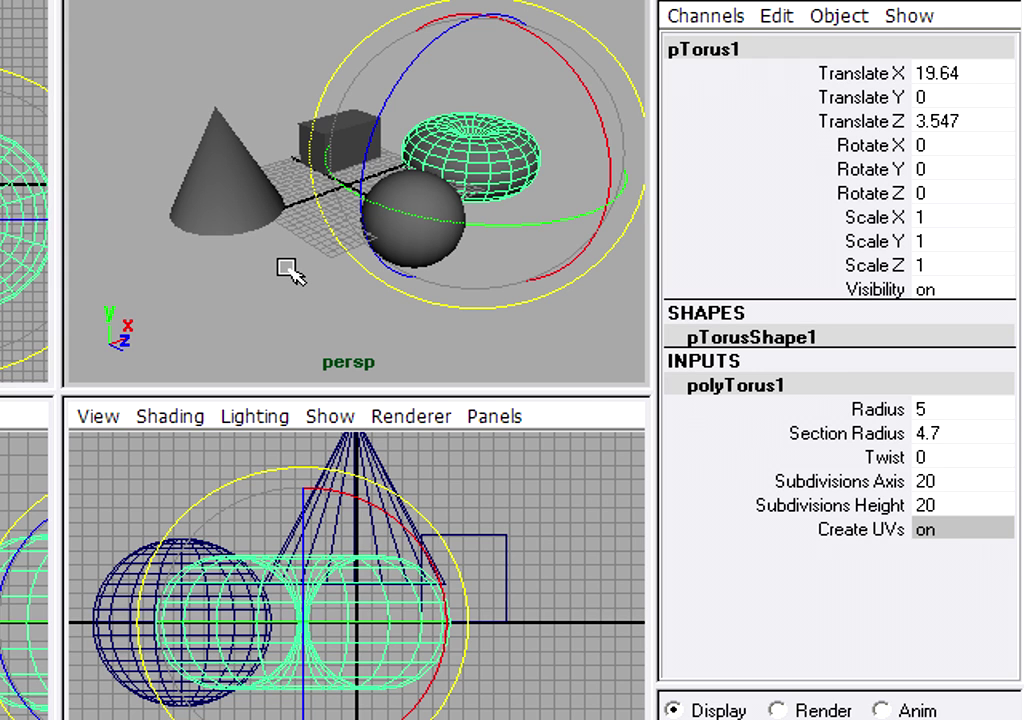
# - Use virtual sliders to widen the cone to radius 7.2 and raise it to height 17.2
pyautogui.click(227, 140)
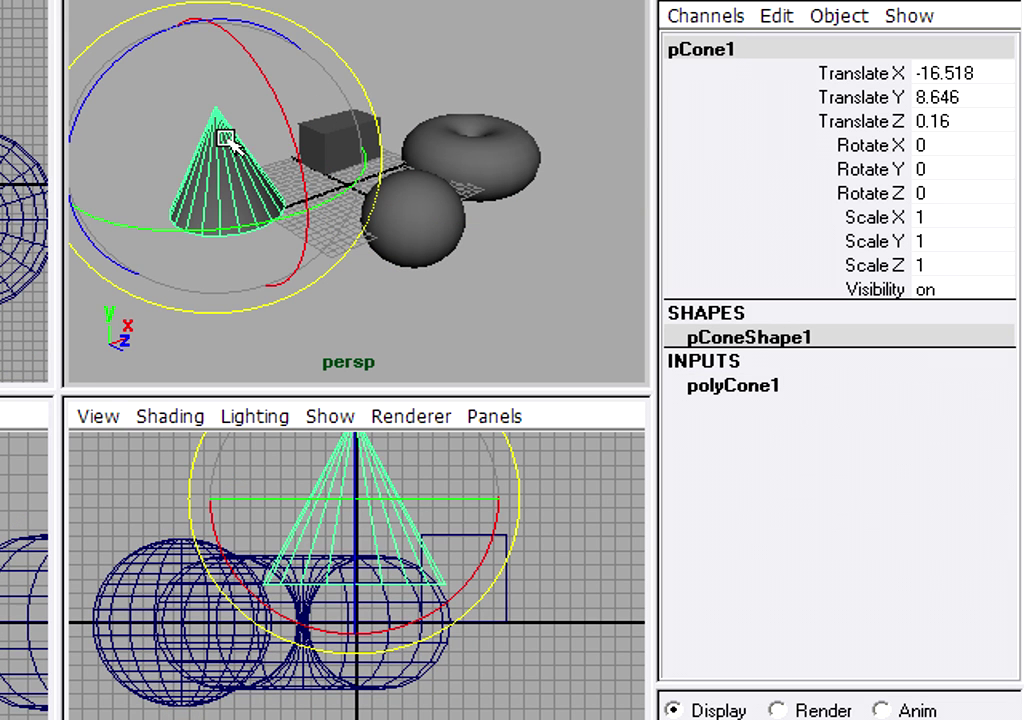
pyautogui.click(762, 388)
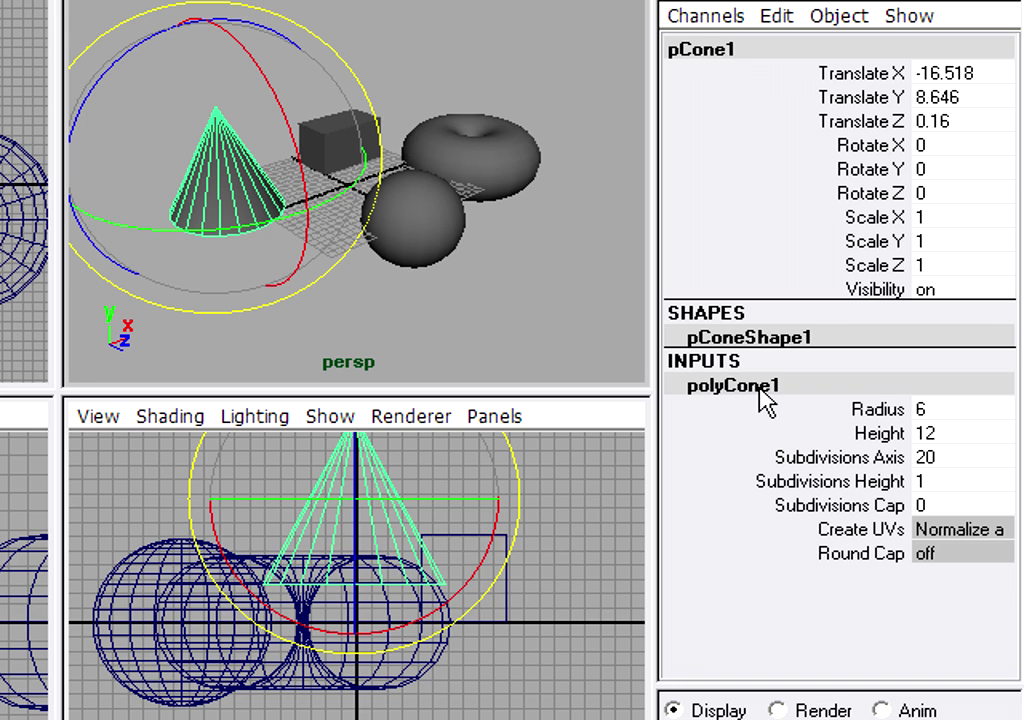
pyautogui.click(882, 414)
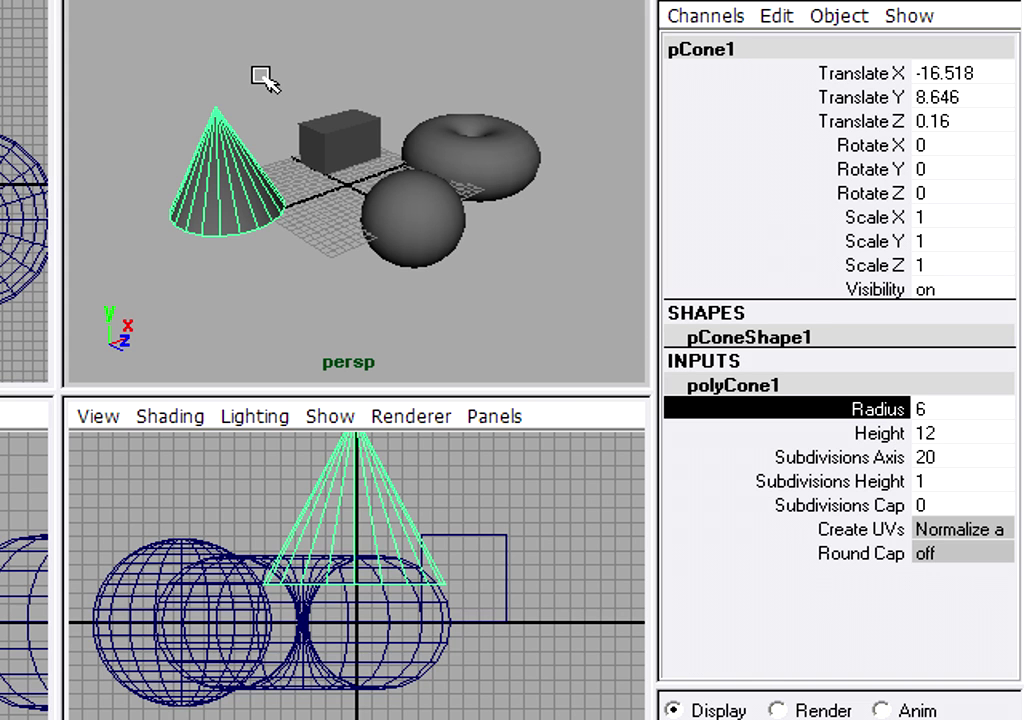
pyautogui.moveTo(262, 78); pyautogui.dragTo(283, 62, button='middle')
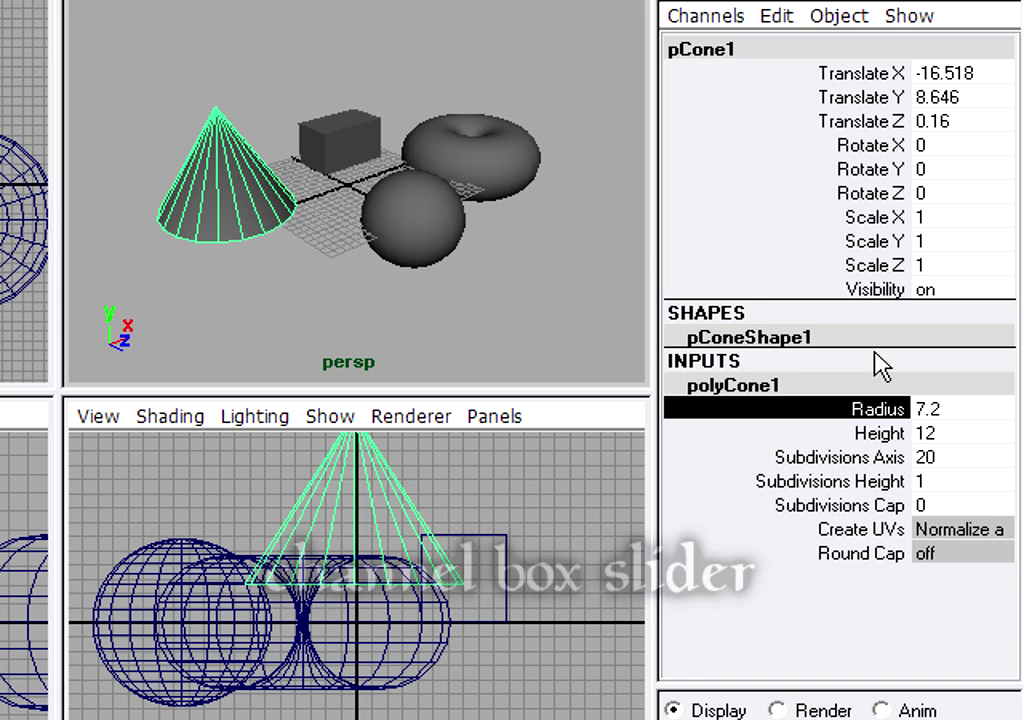
pyautogui.click(878, 433)
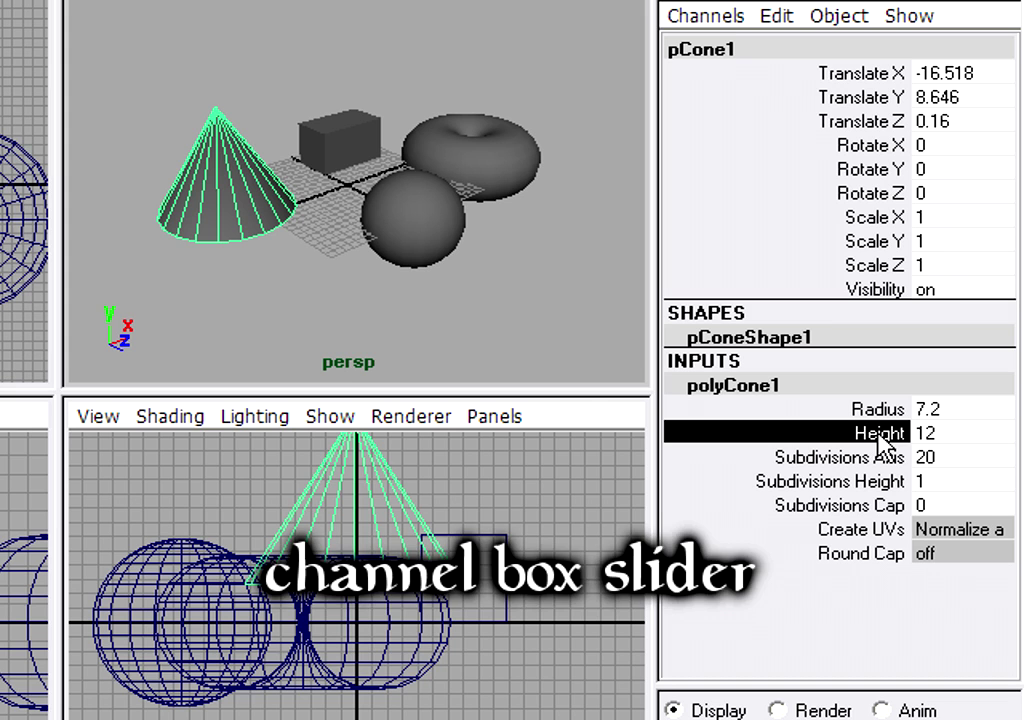
pyautogui.moveTo(283, 293); pyautogui.dragTo(352, 302, button='middle')
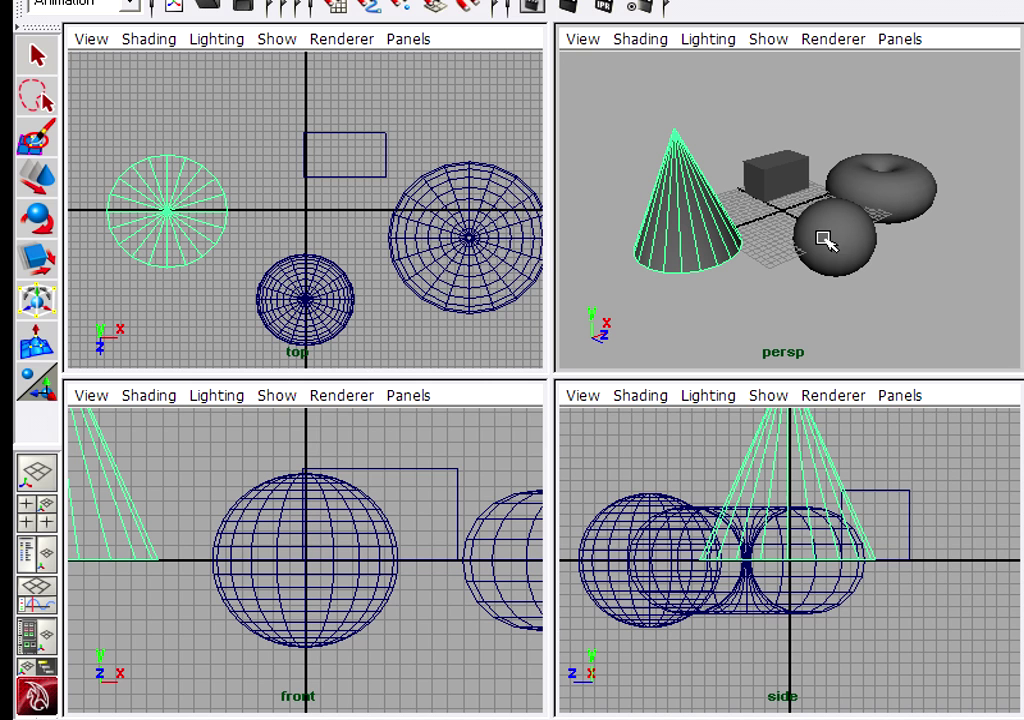
# - Frame the torus, then frame all four shapes in the top view and every viewport
pyautogui.press('q')
pyautogui.click(443, 250)
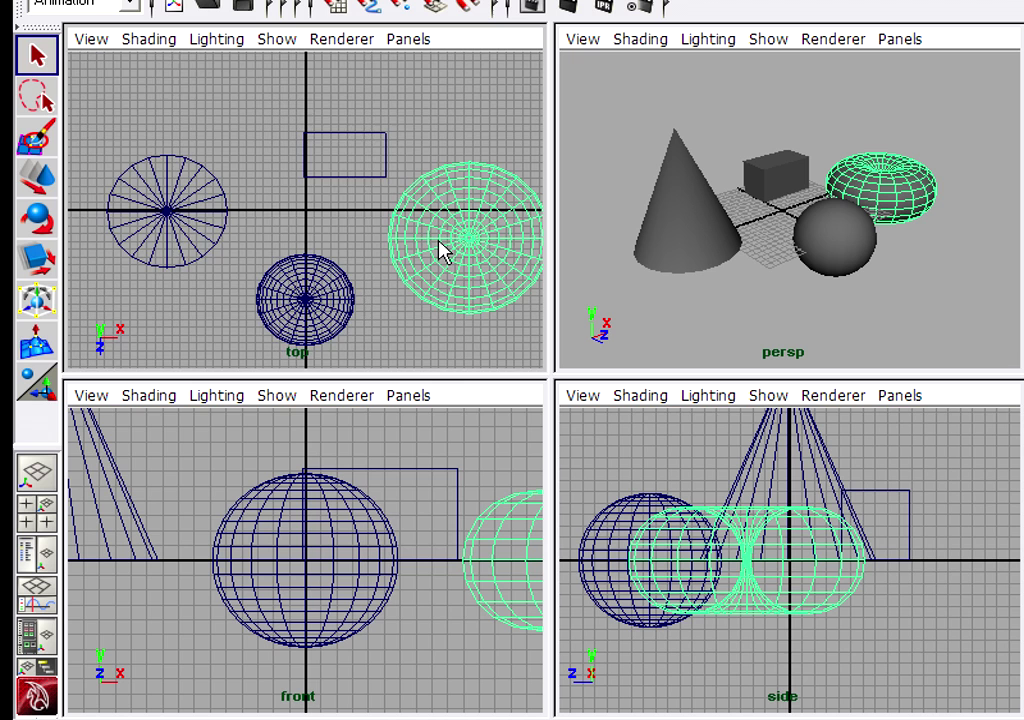
pyautogui.press('f')
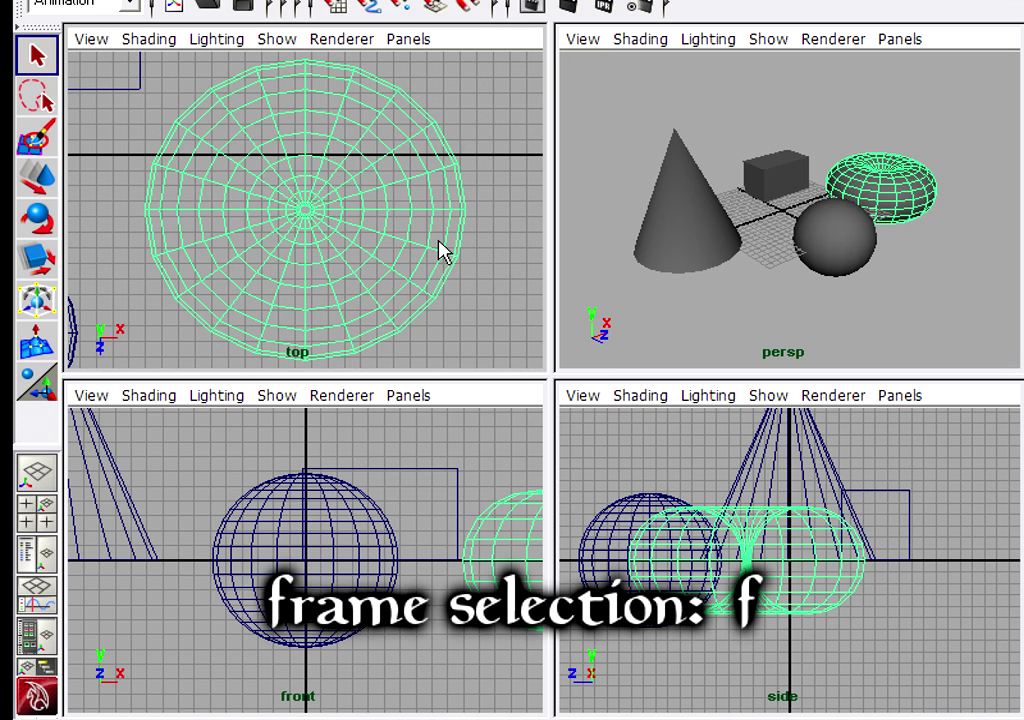
pyautogui.click(450, 124)
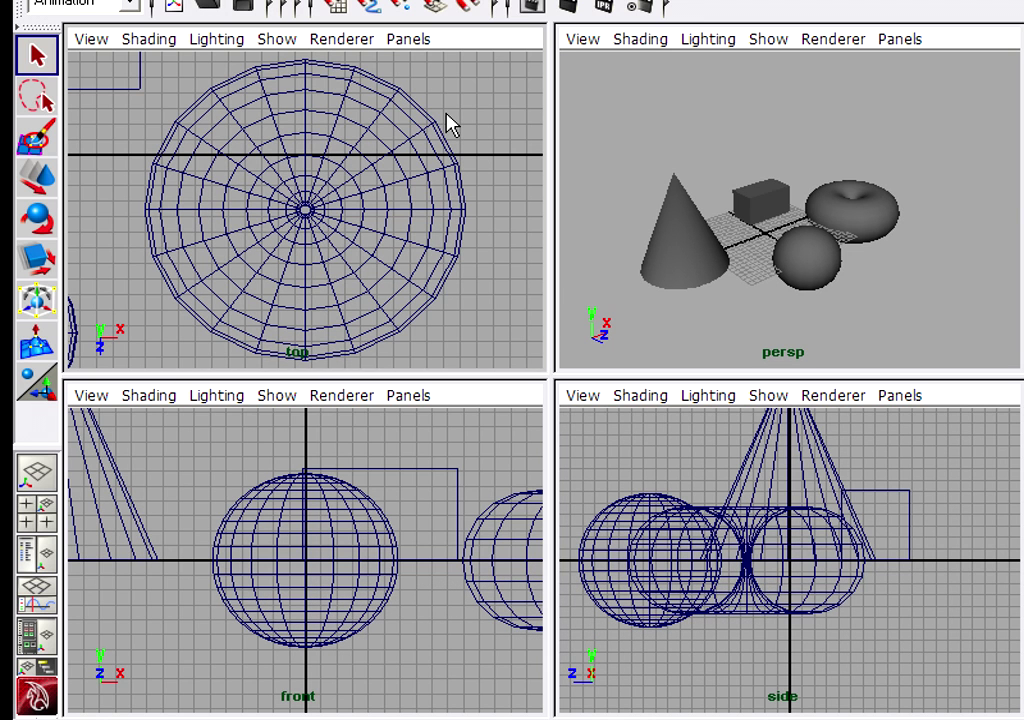
pyautogui.press('a')
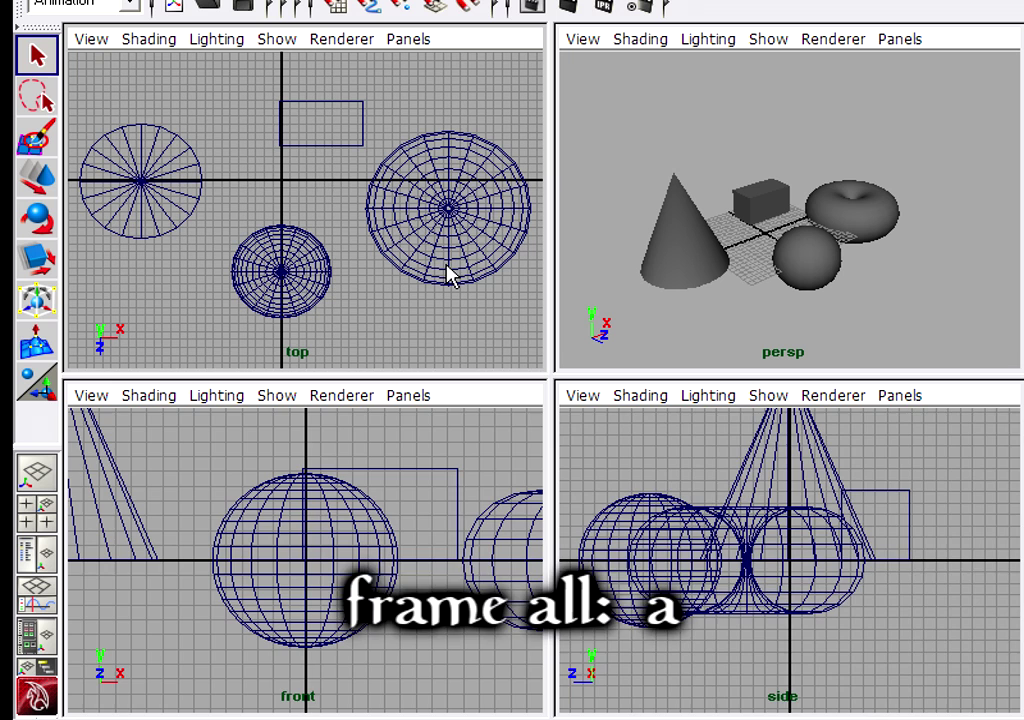
pyautogui.hotkey('shift', 'a')
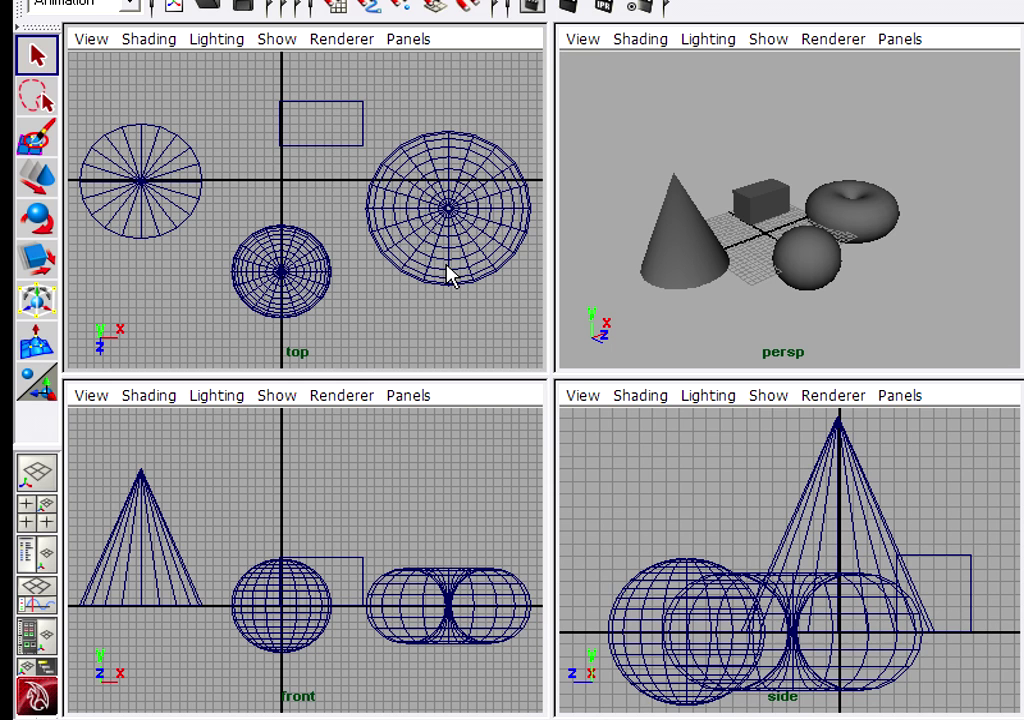
pyautogui.press('space')
pyautogui.press('space')
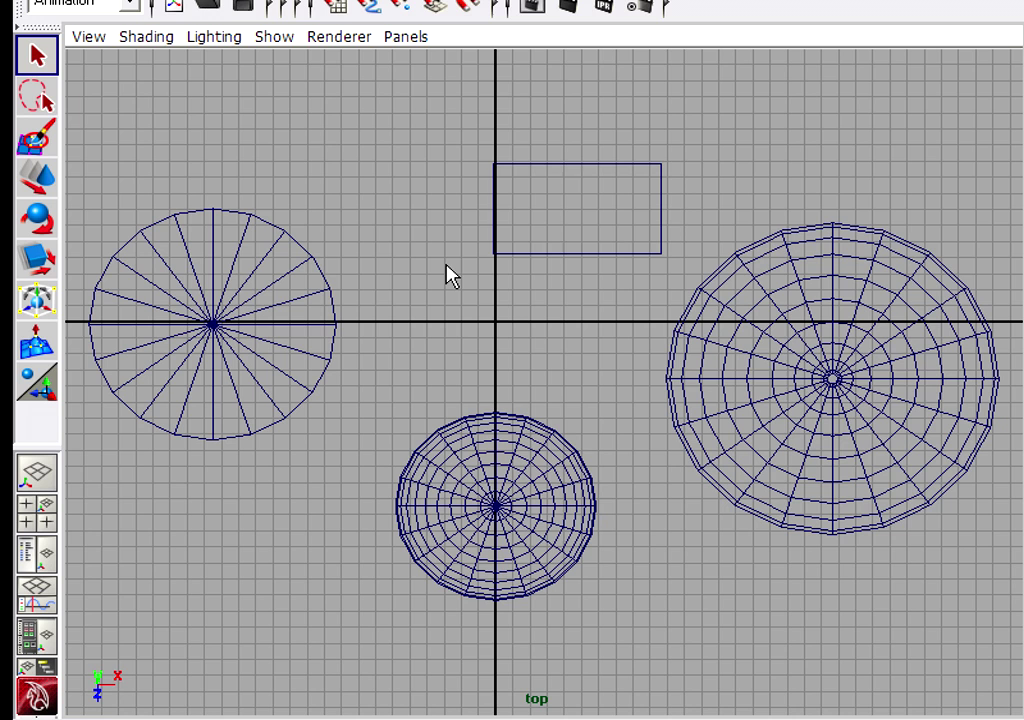
pyautogui.press('space')
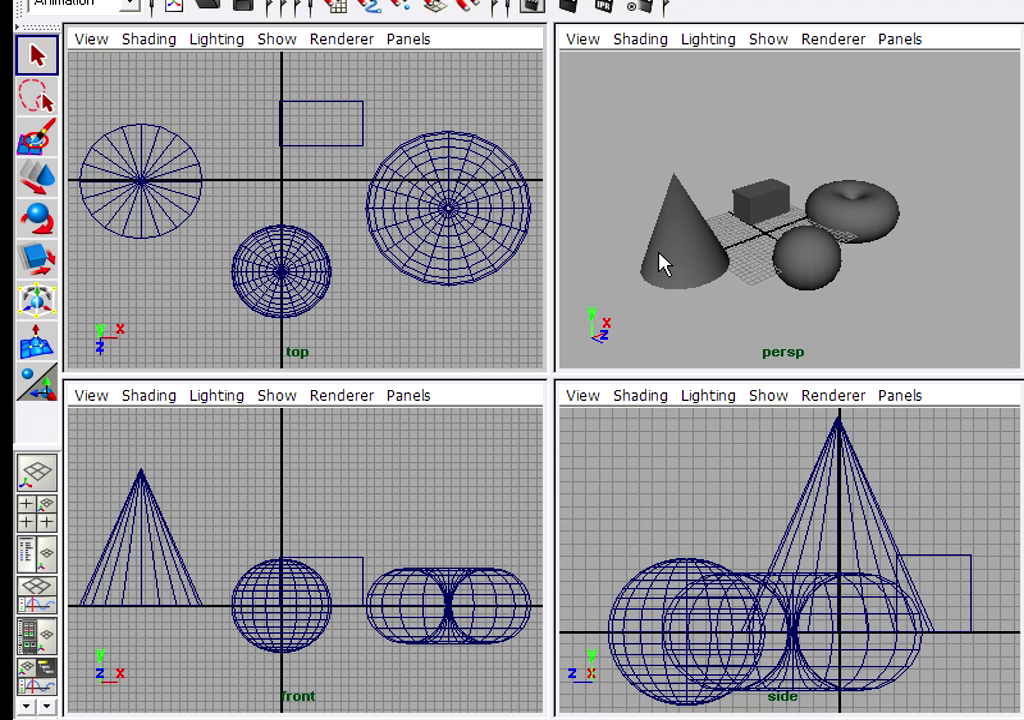
# - Select the cone and maximize the persp view to see radius 7.2 and height 17.2
pyautogui.click(710, 252)
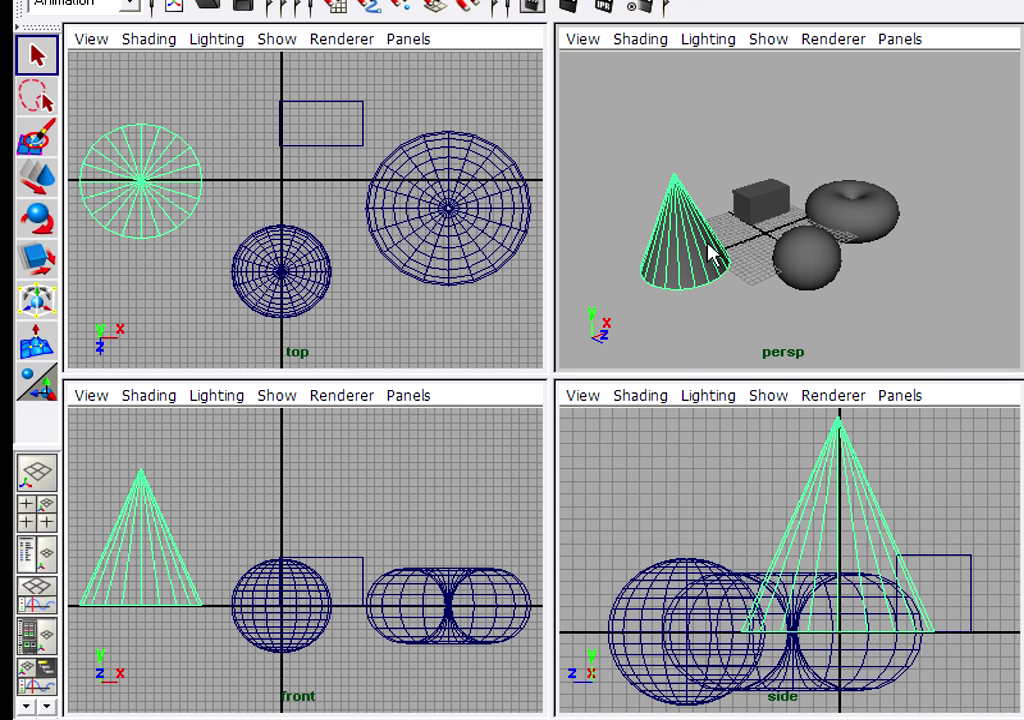
pyautogui.press('space')
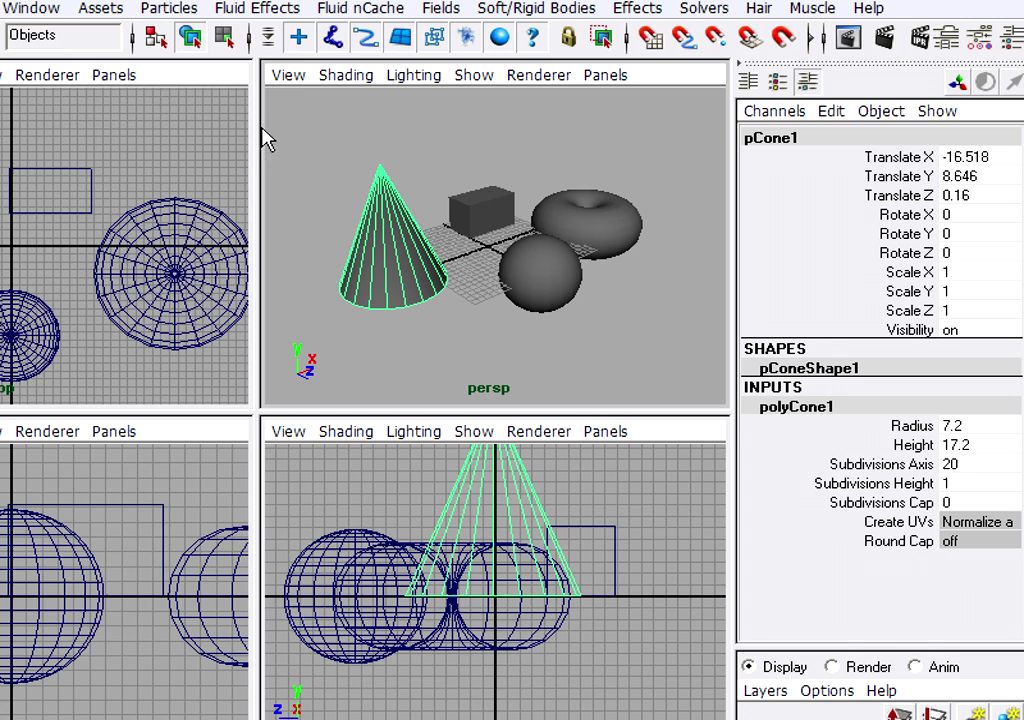
pyautogui.click(20, 9)
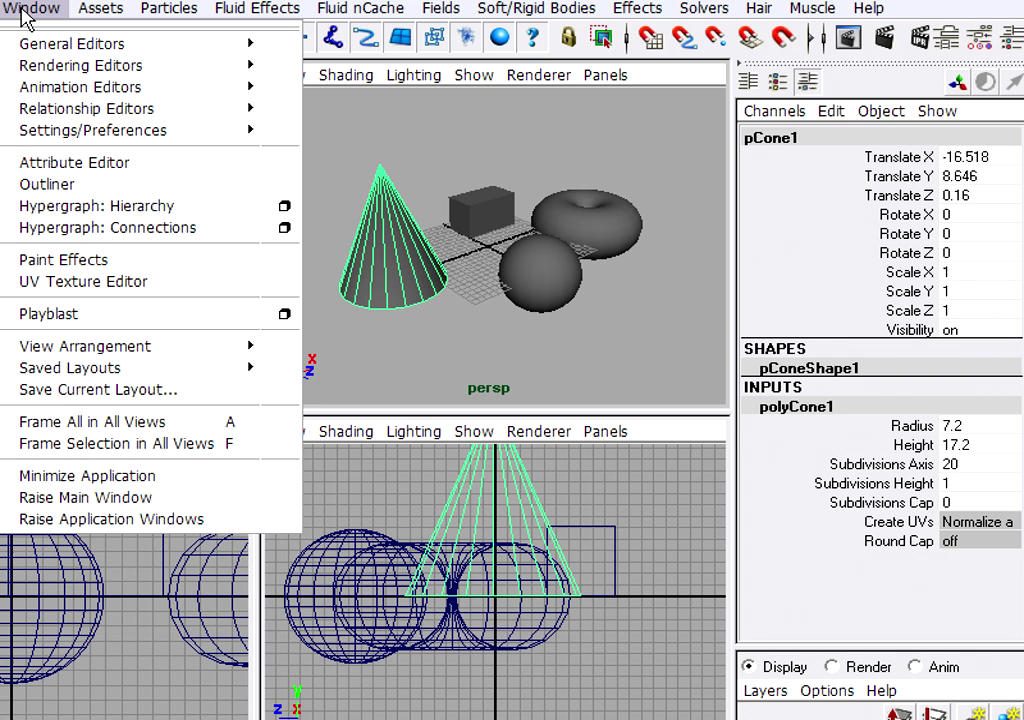
pyautogui.click(212, 236)
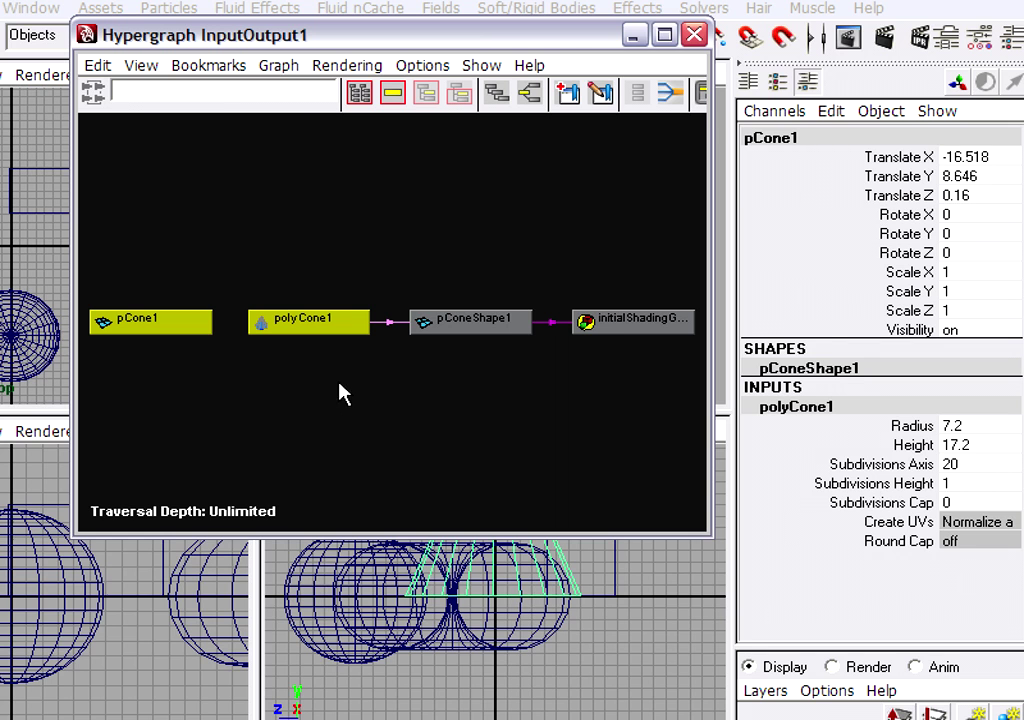
pyautogui.scroll(3, 281, 411)
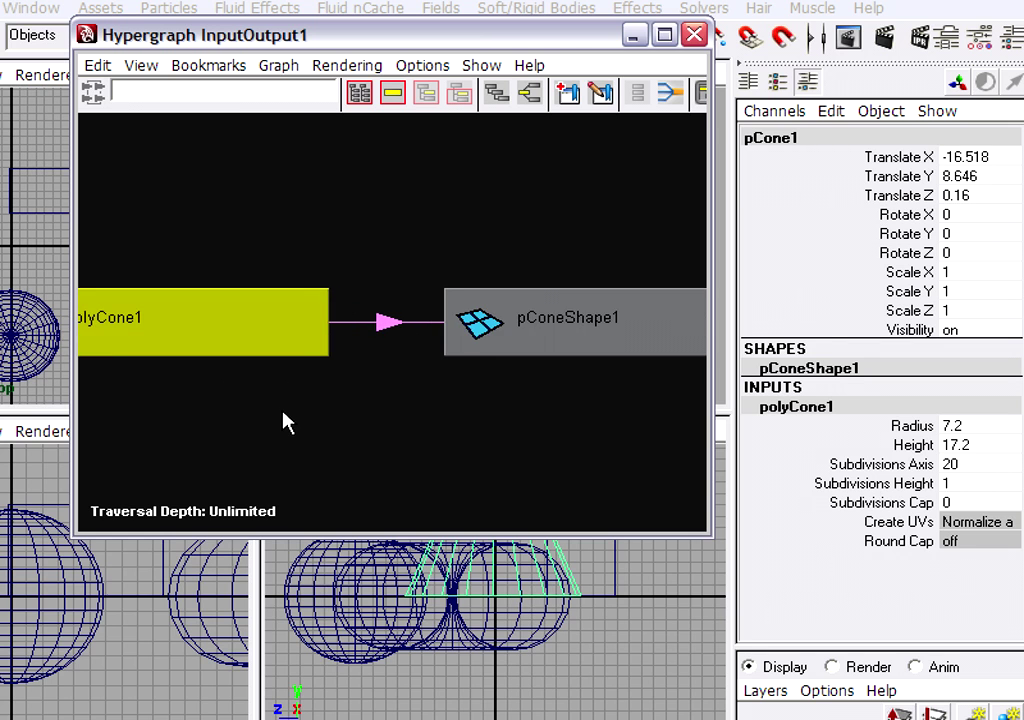
pyautogui.keyDown('alt'); pyautogui.moveTo(238, 197); pyautogui.dragTo(605, 190, button='right'); pyautogui.keyUp('alt')
pyautogui.keyDown('alt'); pyautogui.moveTo(605, 190); pyautogui.dragTo(291, 180, button='middle'); pyautogui.keyUp('alt')
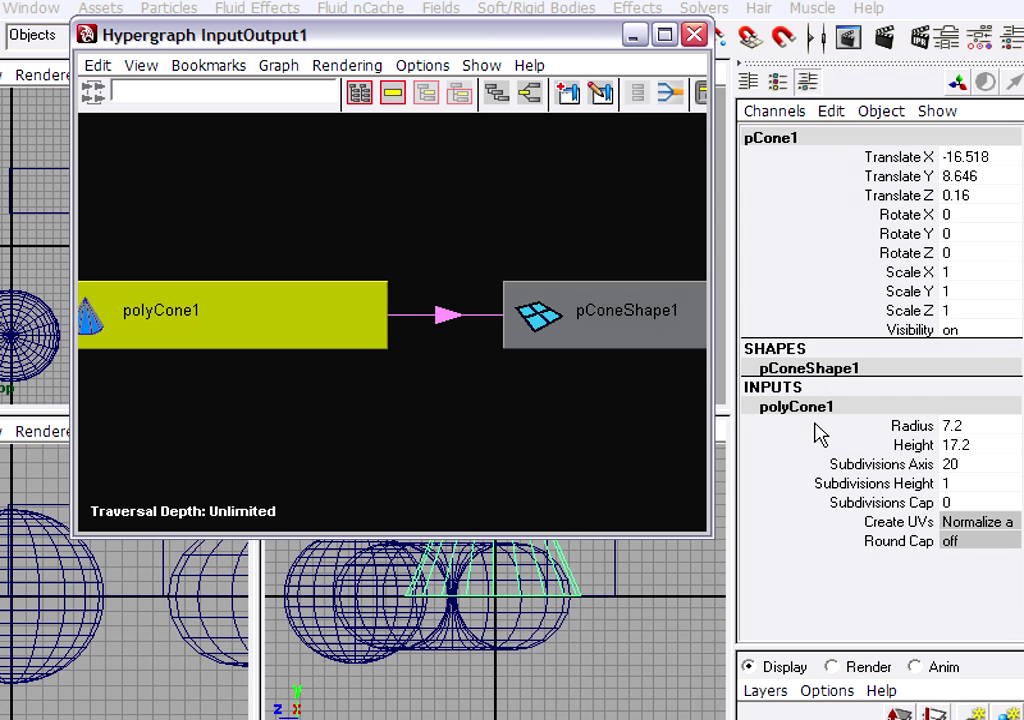
pyautogui.press('a')
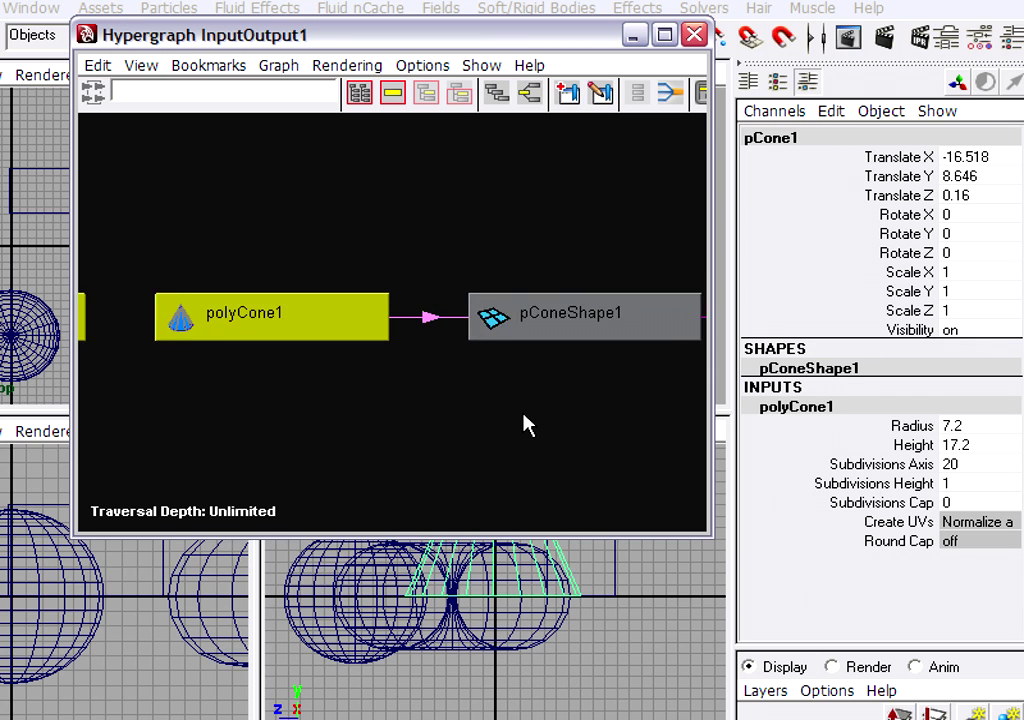
pyautogui.keyDown('alt'); pyautogui.moveTo(540, 412); pyautogui.dragTo(557, 372, button='middle'); pyautogui.keyUp('alt')
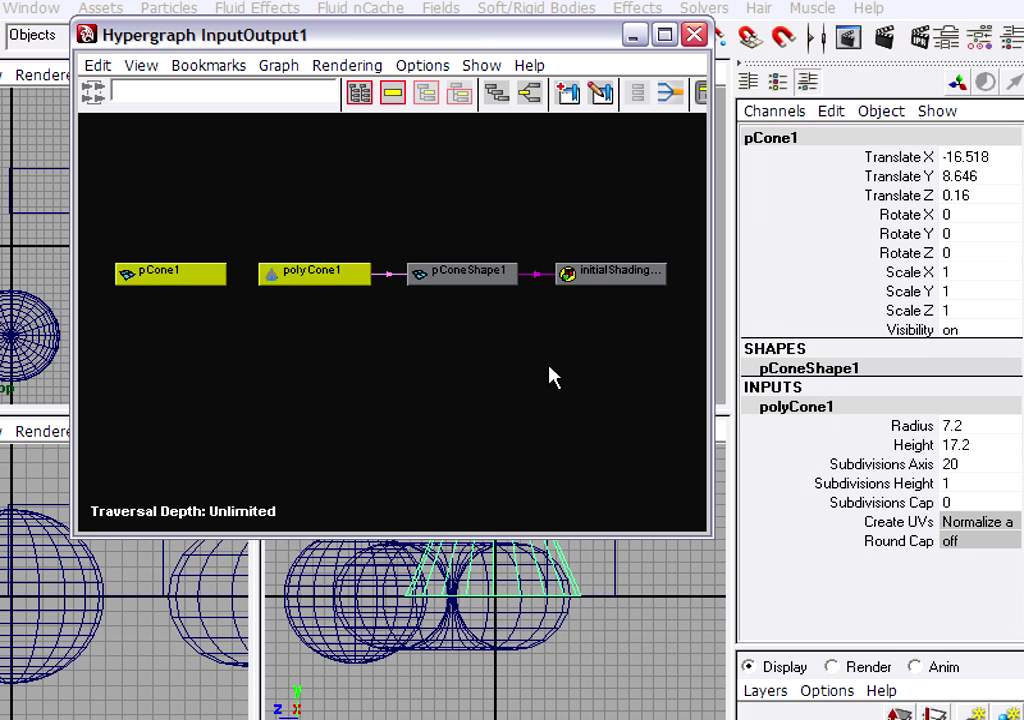
pyautogui.click(696, 36)
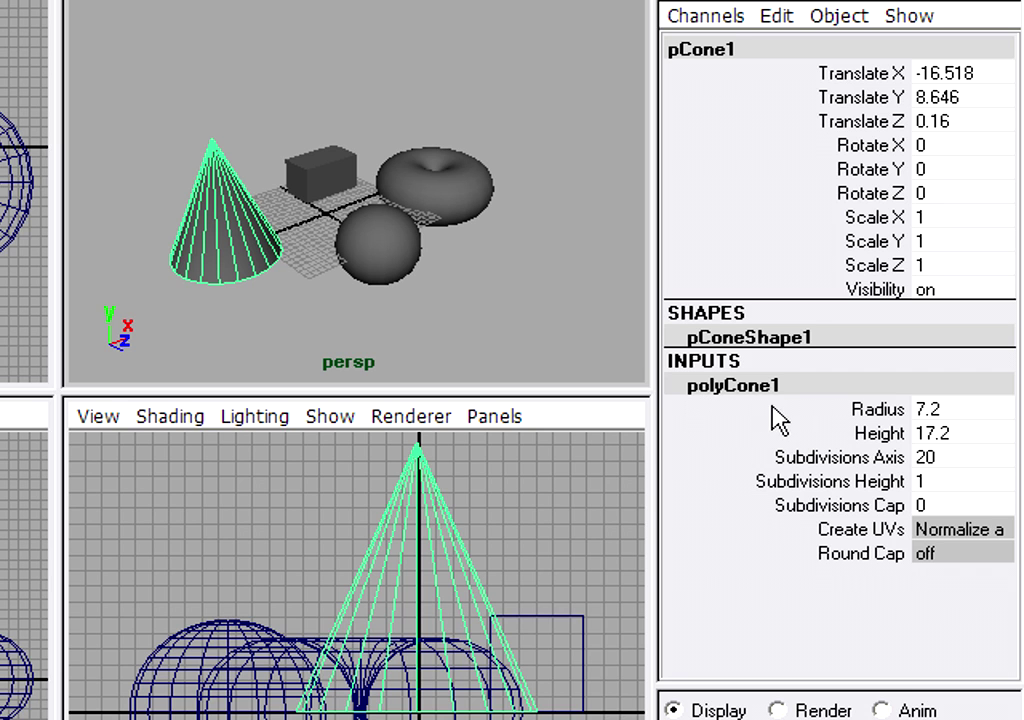
# - Pick the Radius channel to show the sphere's radius 7.054 in the Channel Box
pyautogui.click(878, 412)
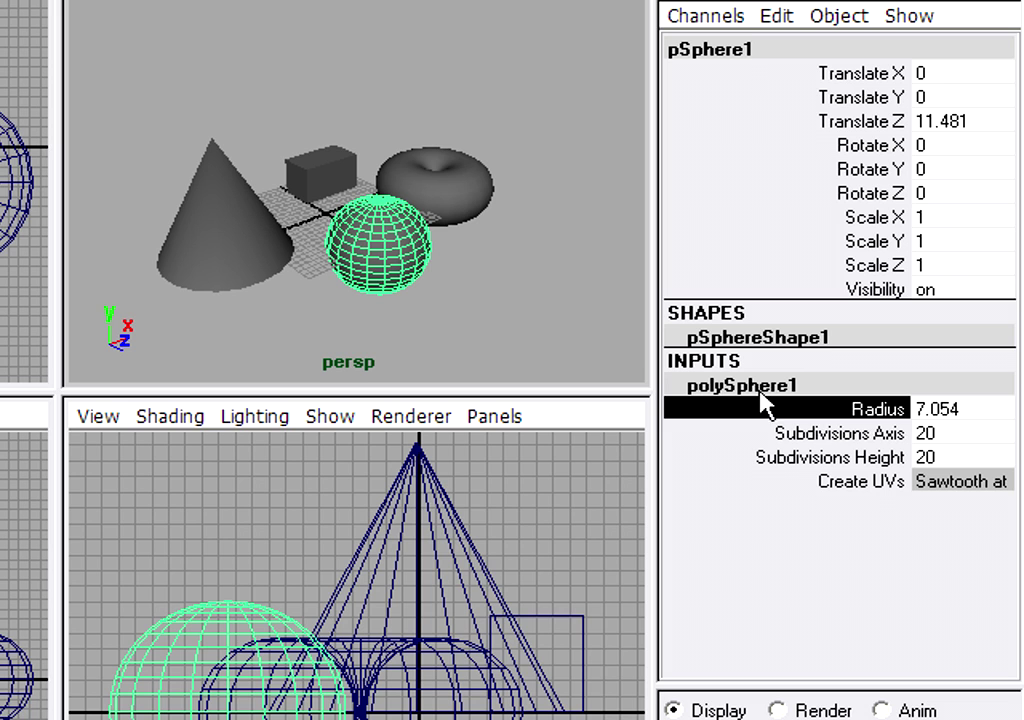
# - Lower the sphere's axis subdivisions to 6 and height subdivisions to 8
pyautogui.click(829, 435)
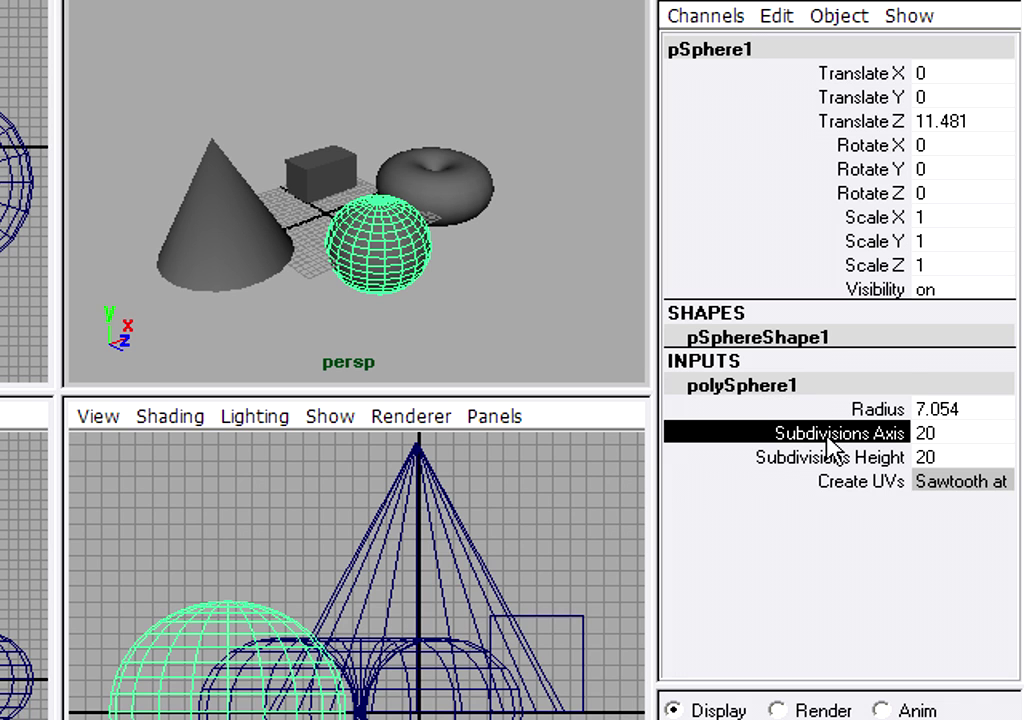
pyautogui.moveTo(519, 320); pyautogui.dragTo(297, 338, button='middle')
pyautogui.click(838, 459)
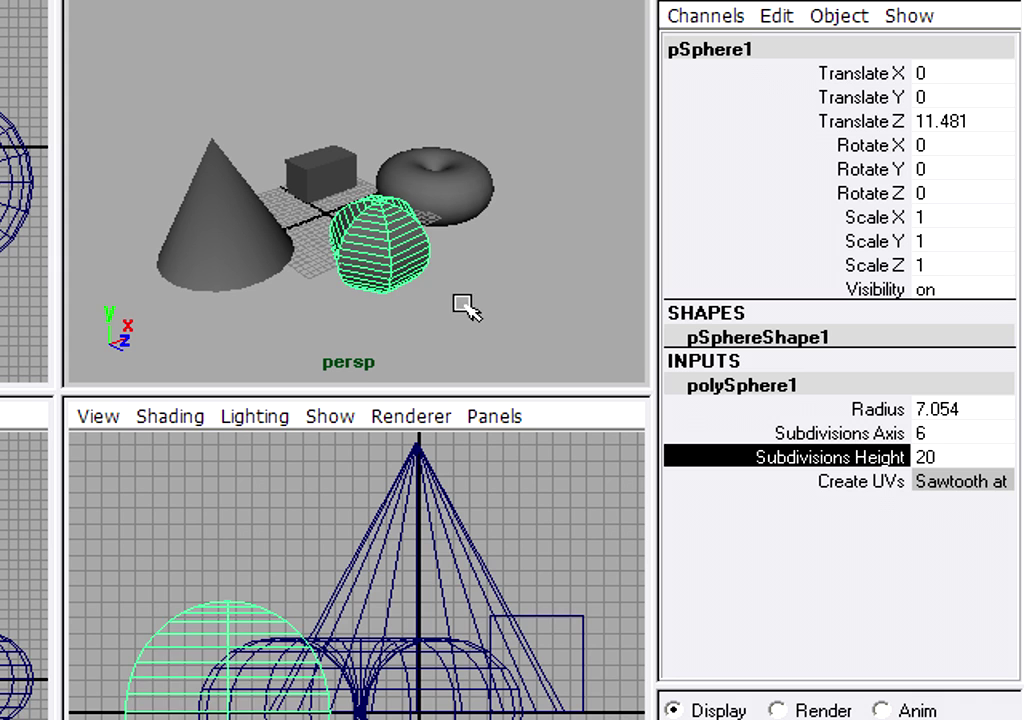
pyautogui.moveTo(469, 309); pyautogui.dragTo(240, 304, button='middle')
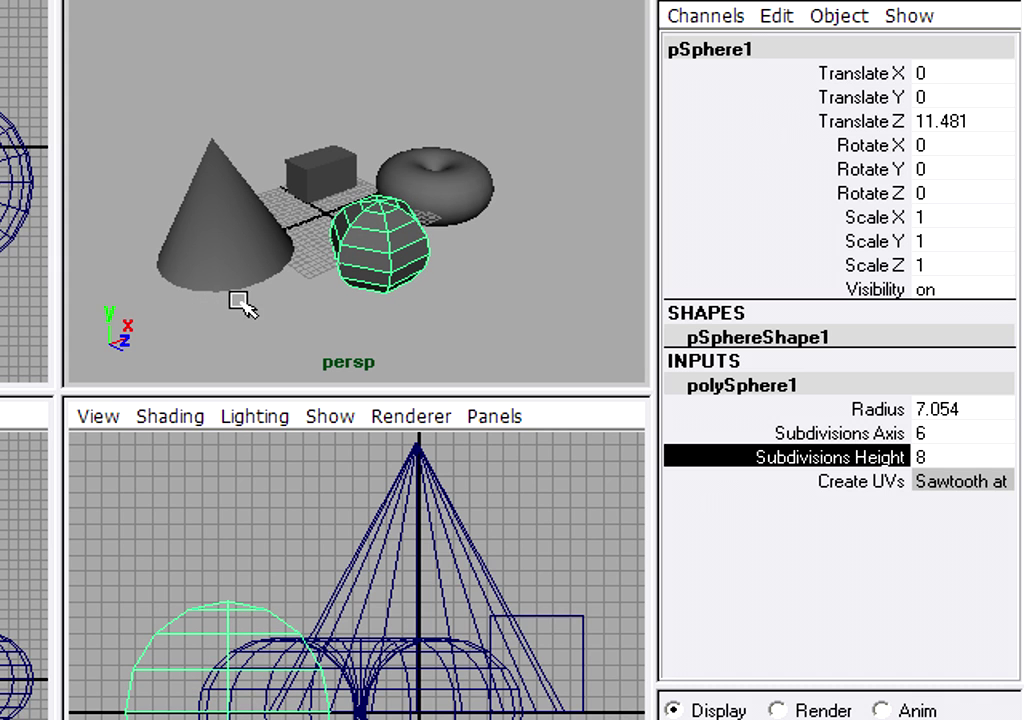
# - Test-drag the sphere's Translate Y to 3.445, then undo to keep its position
pyautogui.click(866, 97)
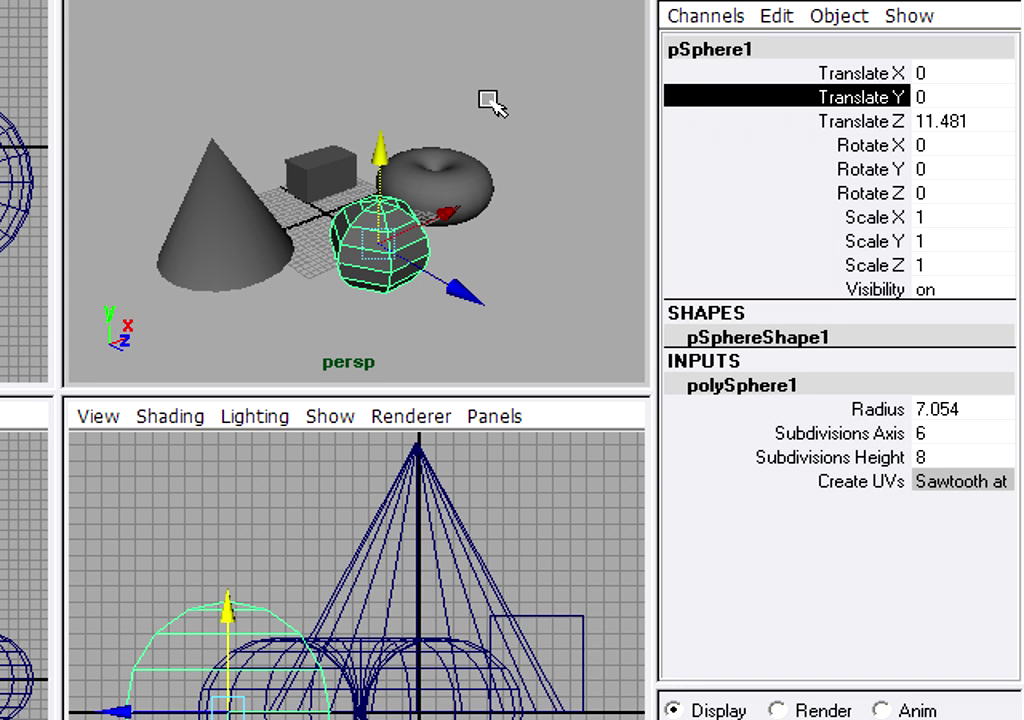
pyautogui.moveTo(491, 103); pyautogui.dragTo(517, 80, button='middle')
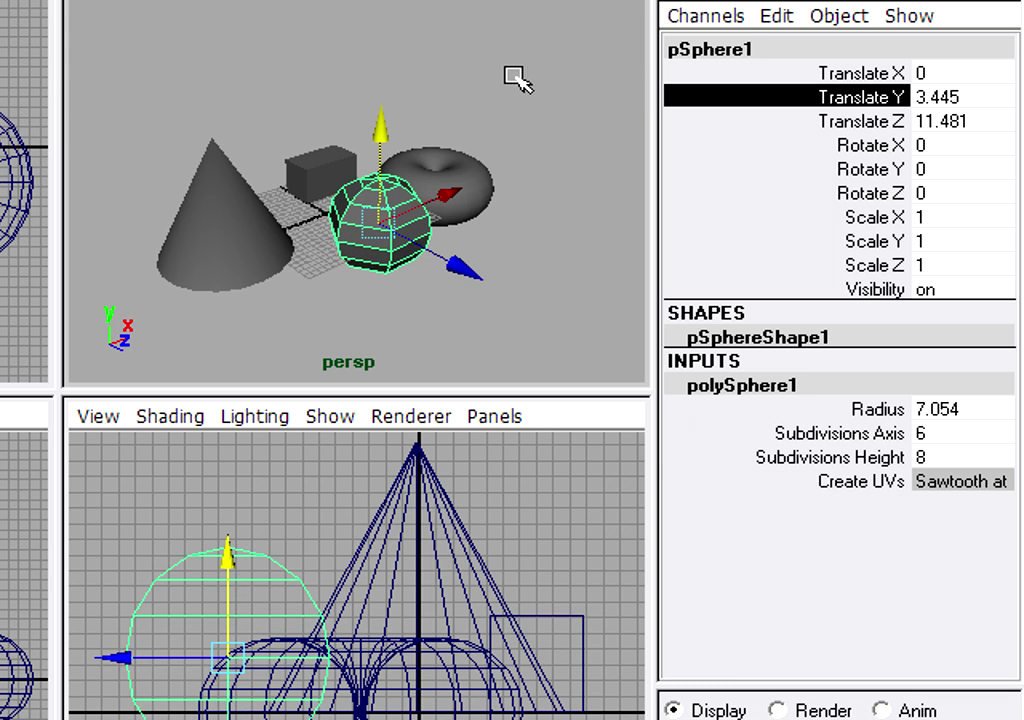
pyautogui.hotkey('ctrl', 'z')
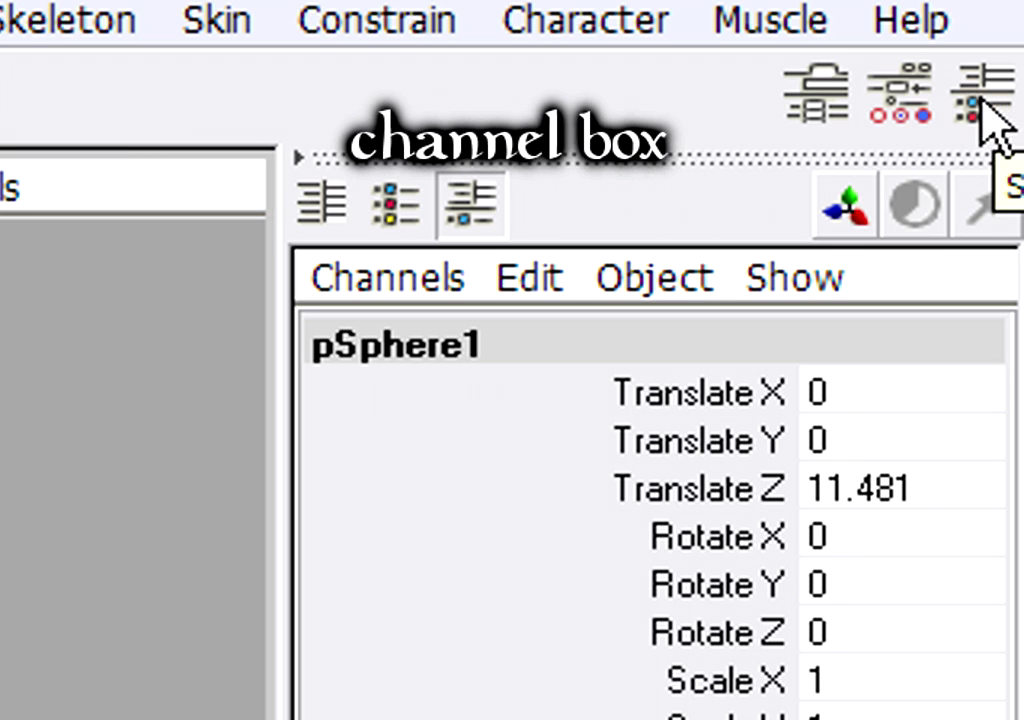
# - Open the sphere's Attribute Editor and browse its pSphere1, pSphereShape1 and polySphere1 tabs
pyautogui.click(818, 112)
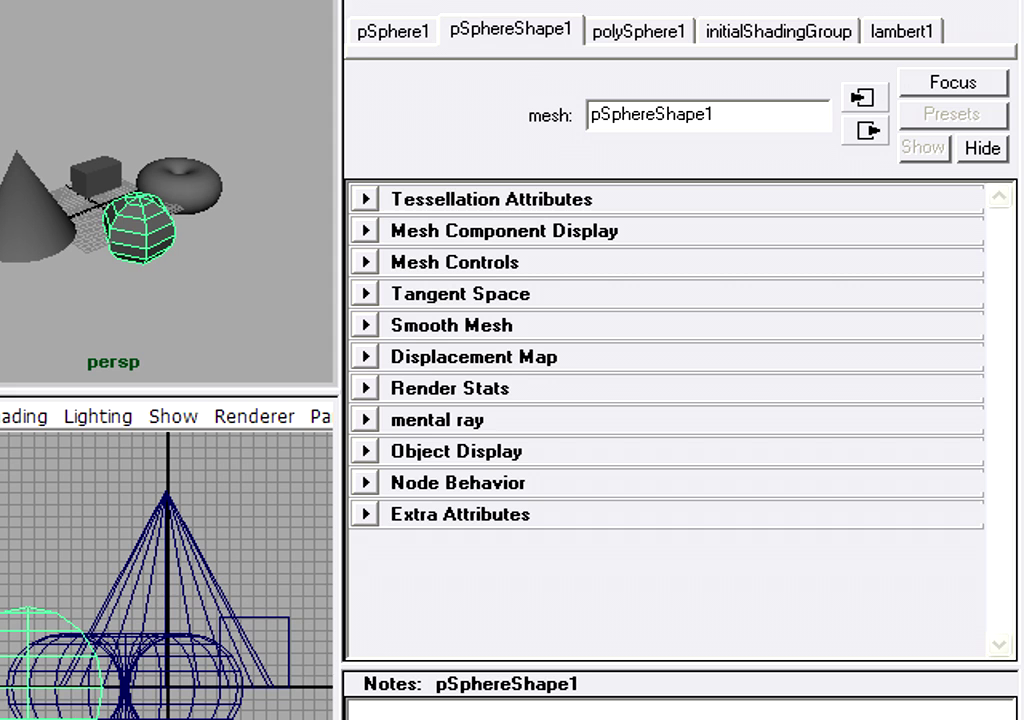
pyautogui.click(360, 38)
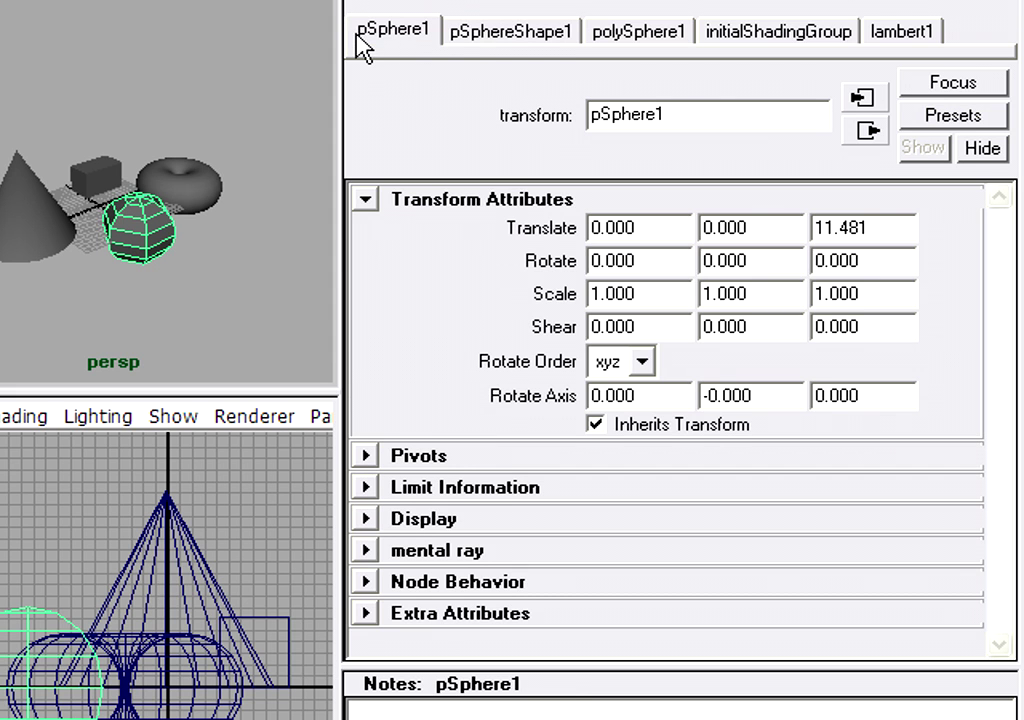
pyautogui.click(488, 36)
pyautogui.click(638, 30)
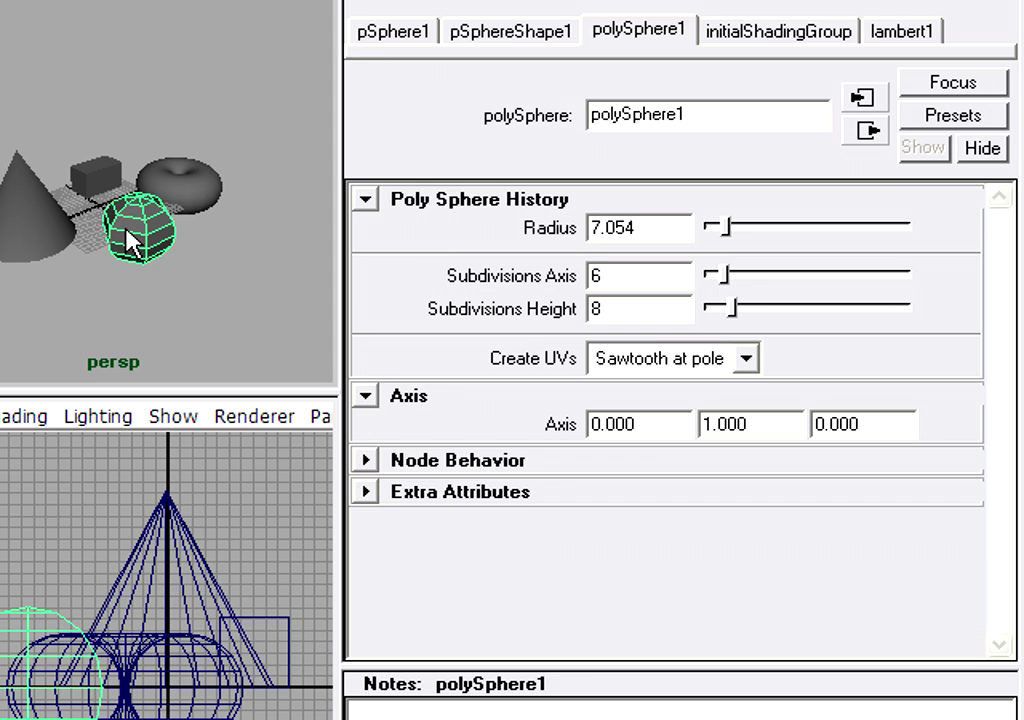
pyautogui.click(372, 32)
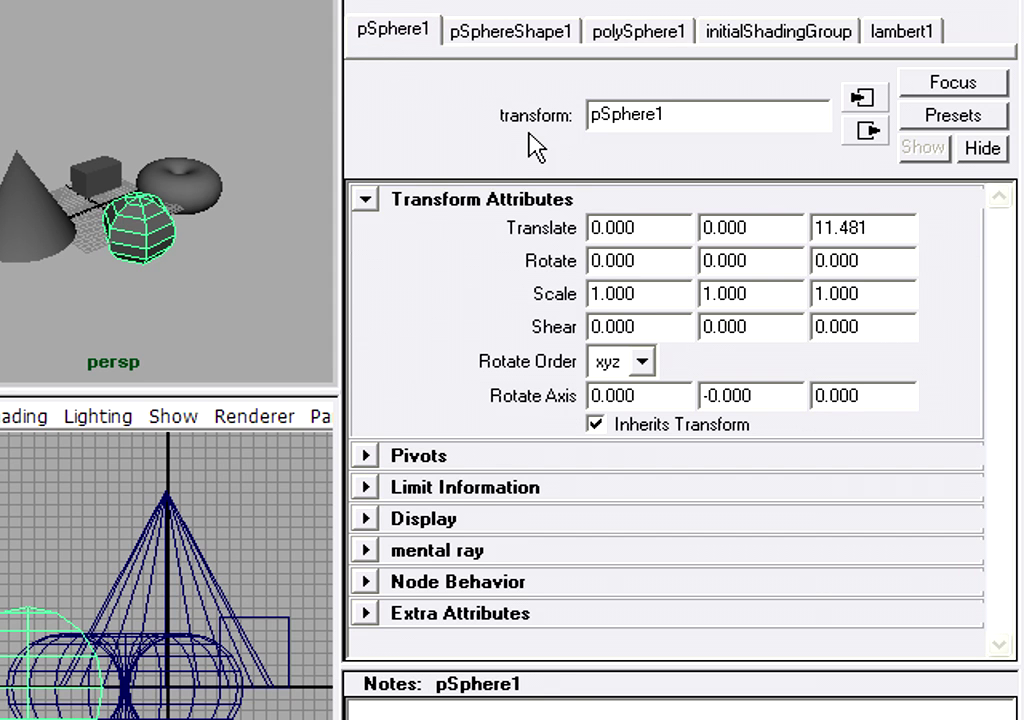
pyautogui.click(526, 36)
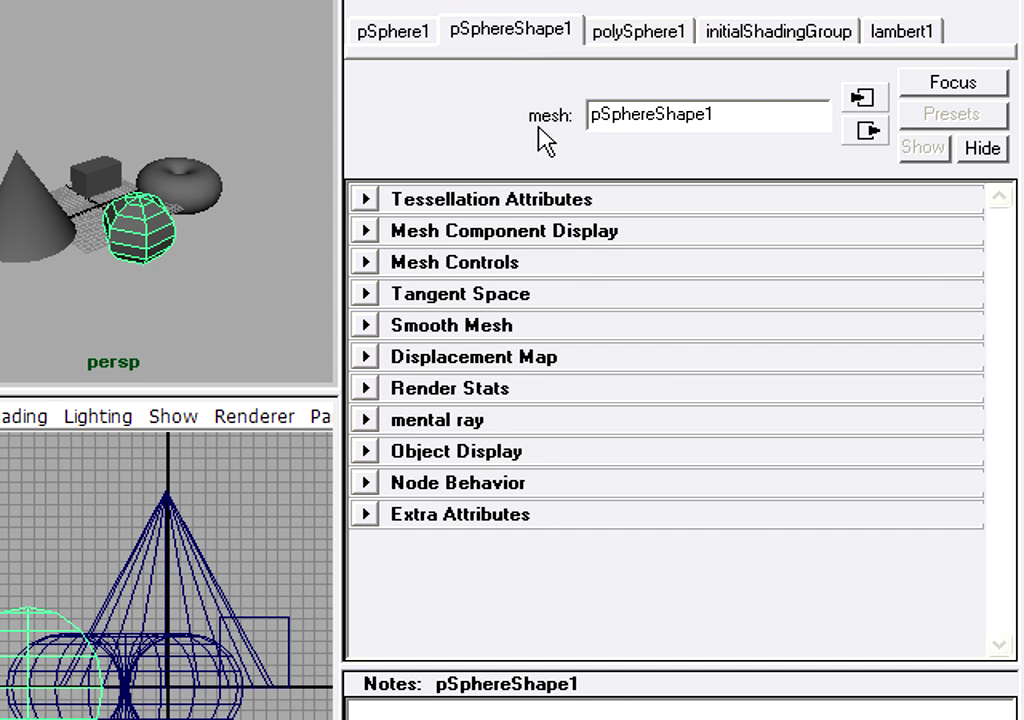
pyautogui.click(663, 38)
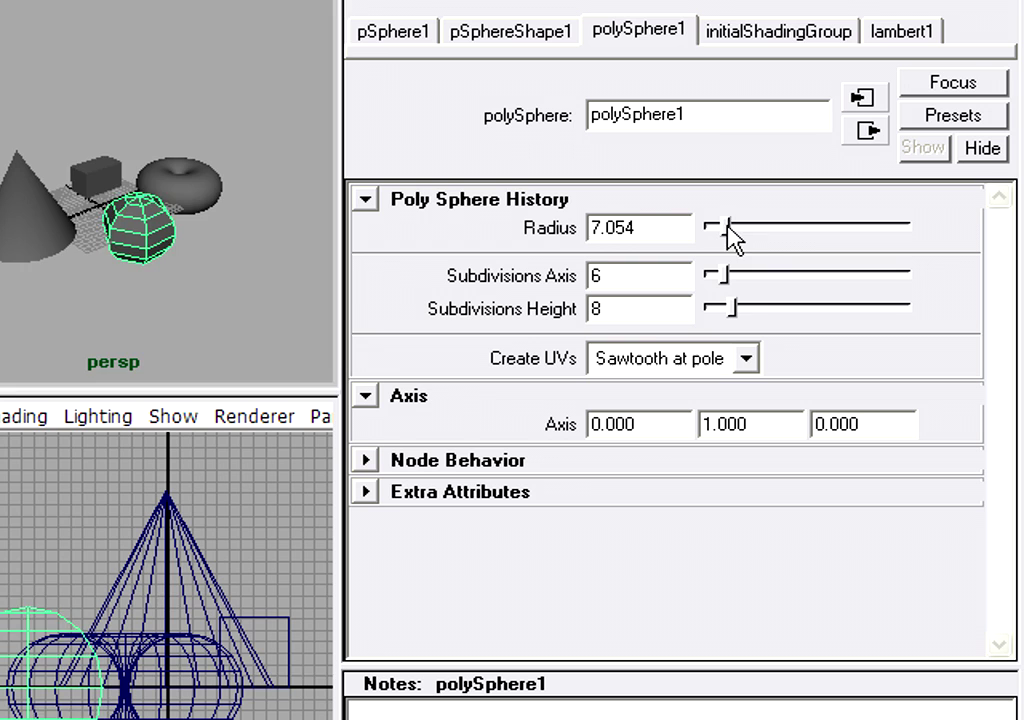
# - Enlarge the sphere's radius to 7.448 and the torus's radius to 8.274
pyautogui.moveTo(731, 238)
pyautogui.mouseDown()
pyautogui.moveTo(784, 231)
pyautogui.moveTo(726, 236)
pyautogui.mouseUp()
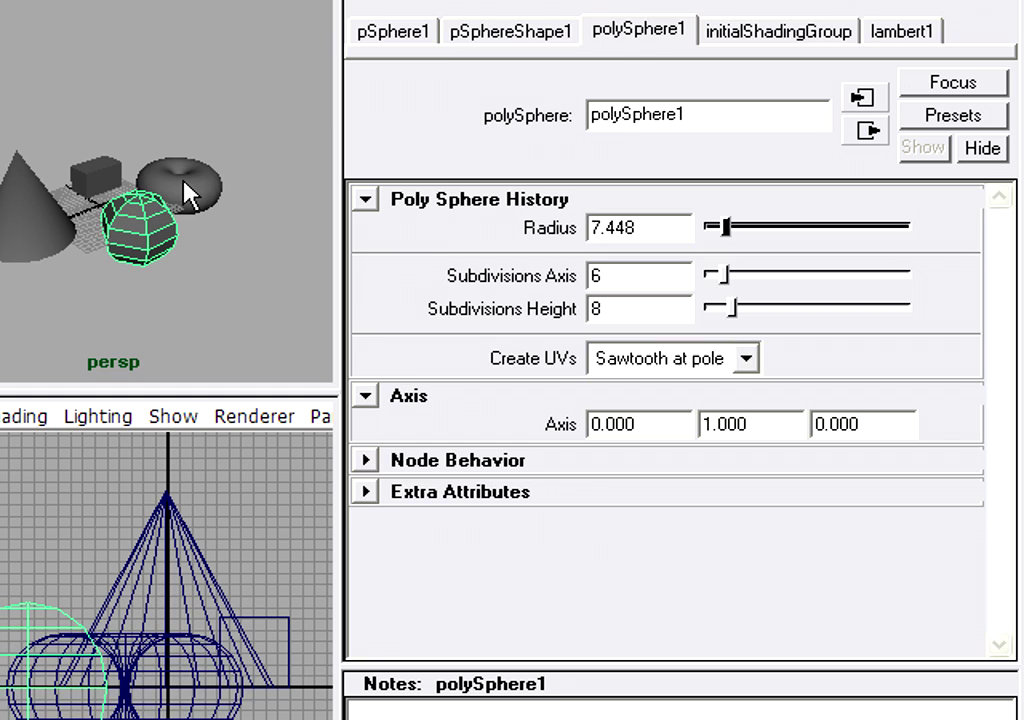
pyautogui.click(184, 184)
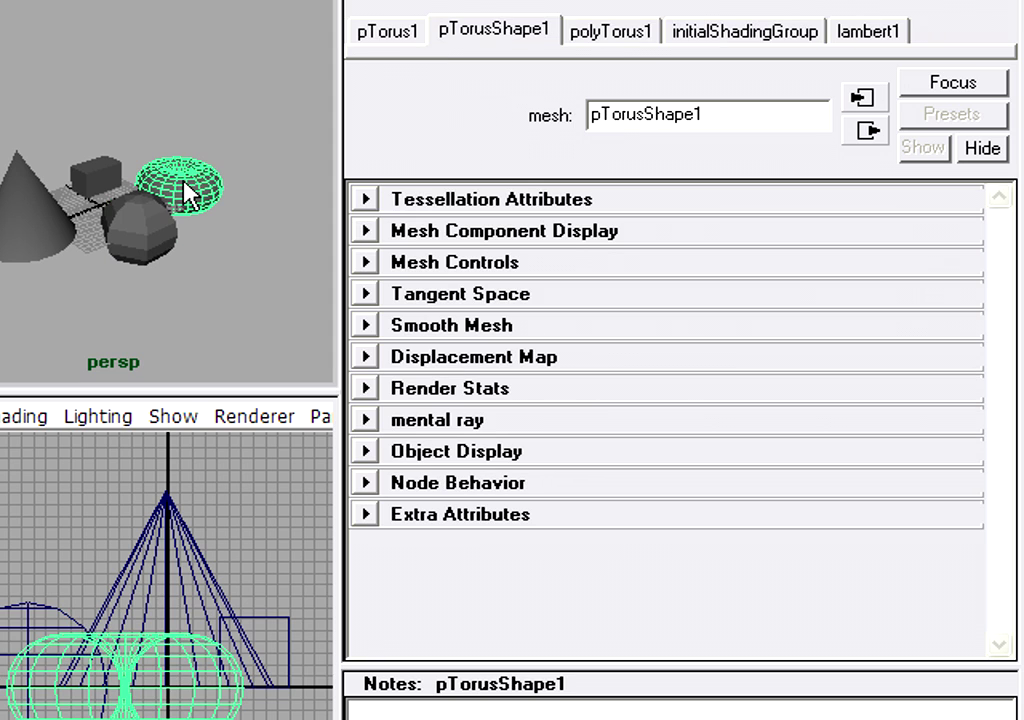
pyautogui.click(612, 34)
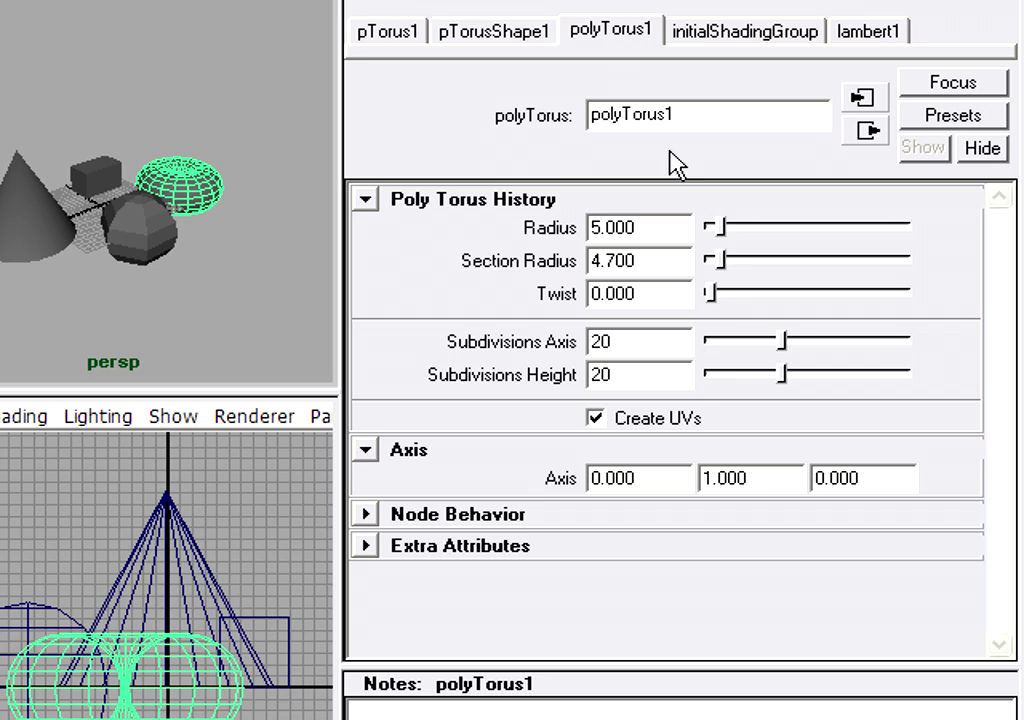
pyautogui.moveTo(725, 229)
pyautogui.mouseDown()
pyautogui.moveTo(843, 225)
pyautogui.moveTo(731, 242)
pyautogui.mouseUp()
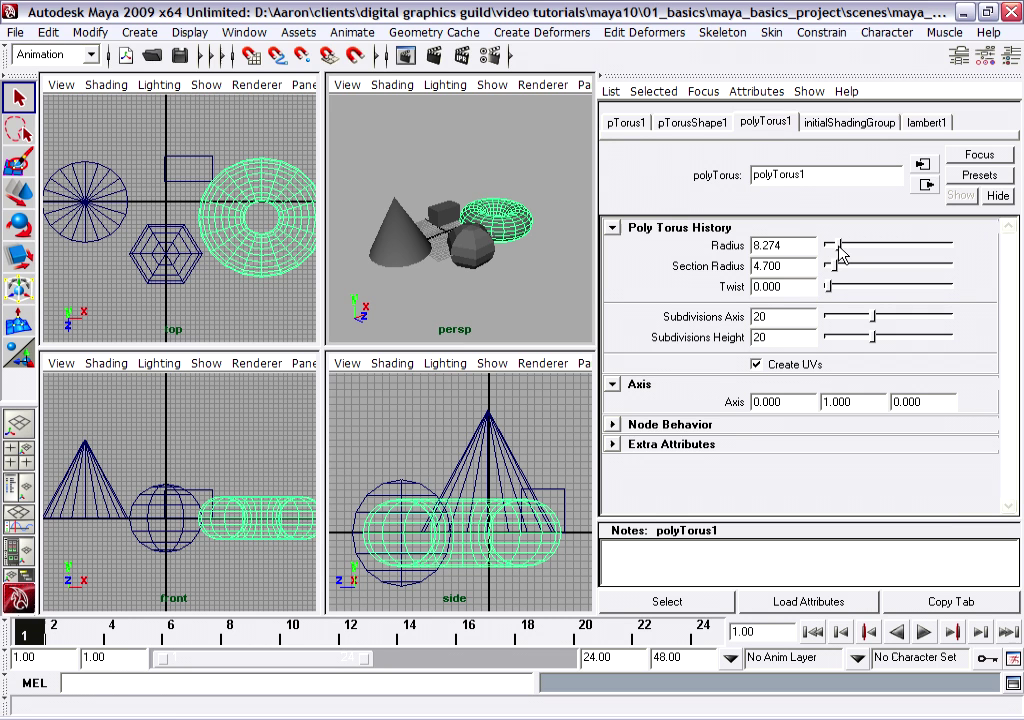
# - Maximise the perspective view, then shift and tip the cone and enlarge its polyCone1 radius
pyautogui.click(453, 170)
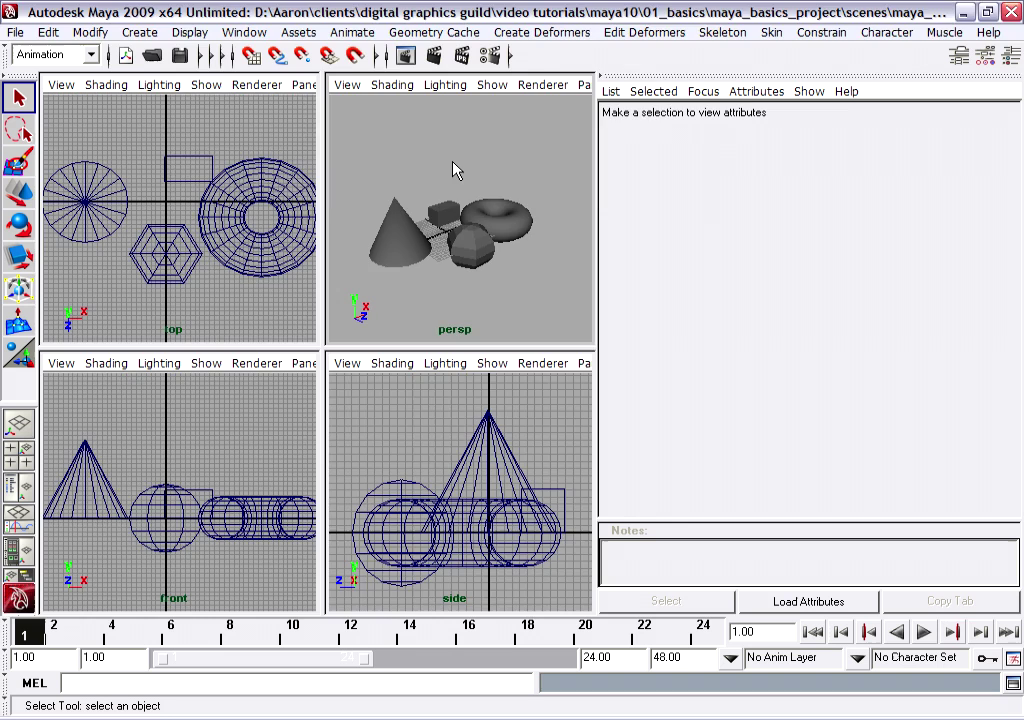
pyautogui.press('space')
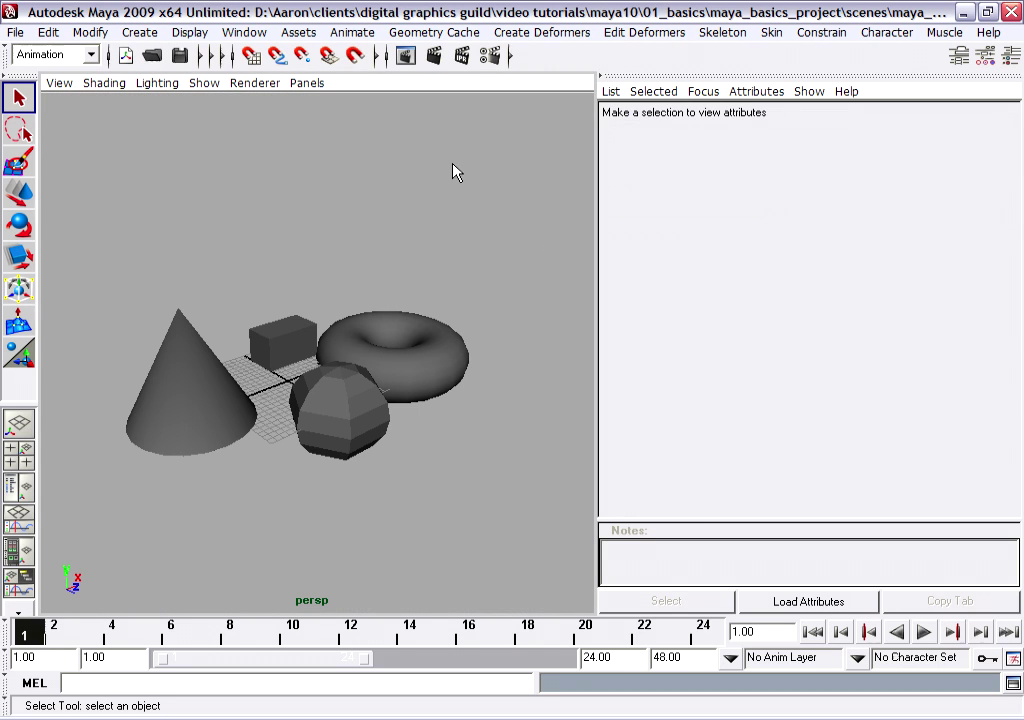
pyautogui.click(152, 404)
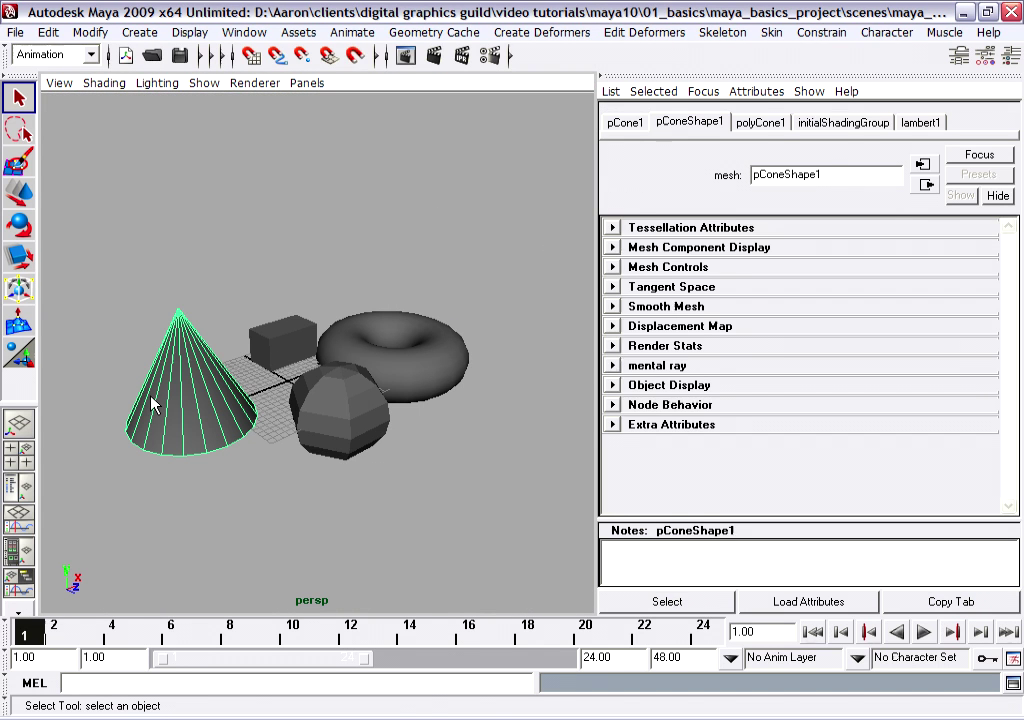
pyautogui.press('w')
pyautogui.moveTo(256, 345)
pyautogui.mouseDown()
pyautogui.moveTo(315, 318)
pyautogui.moveTo(257, 340)
pyautogui.mouseUp()
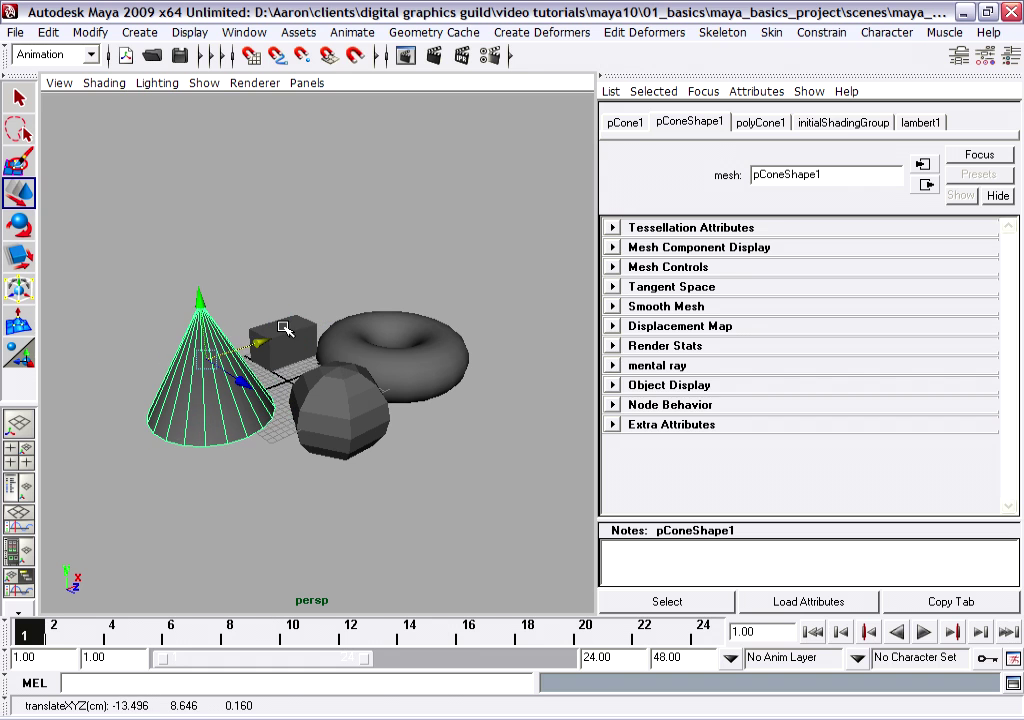
pyautogui.press('e')
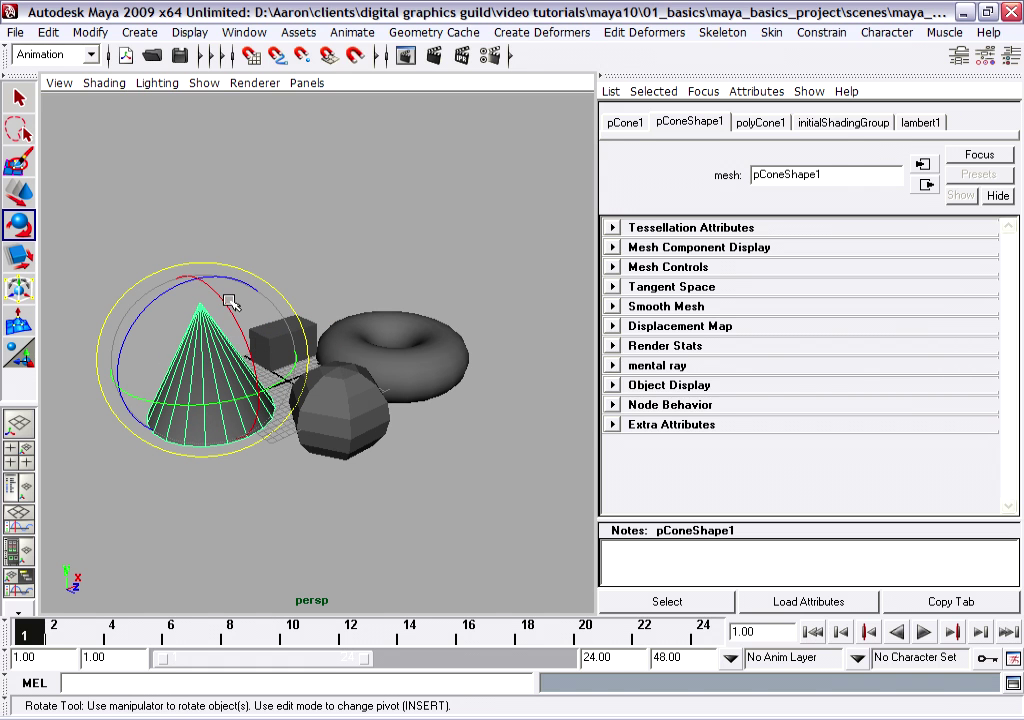
pyautogui.moveTo(229, 299); pyautogui.dragTo(283, 347)
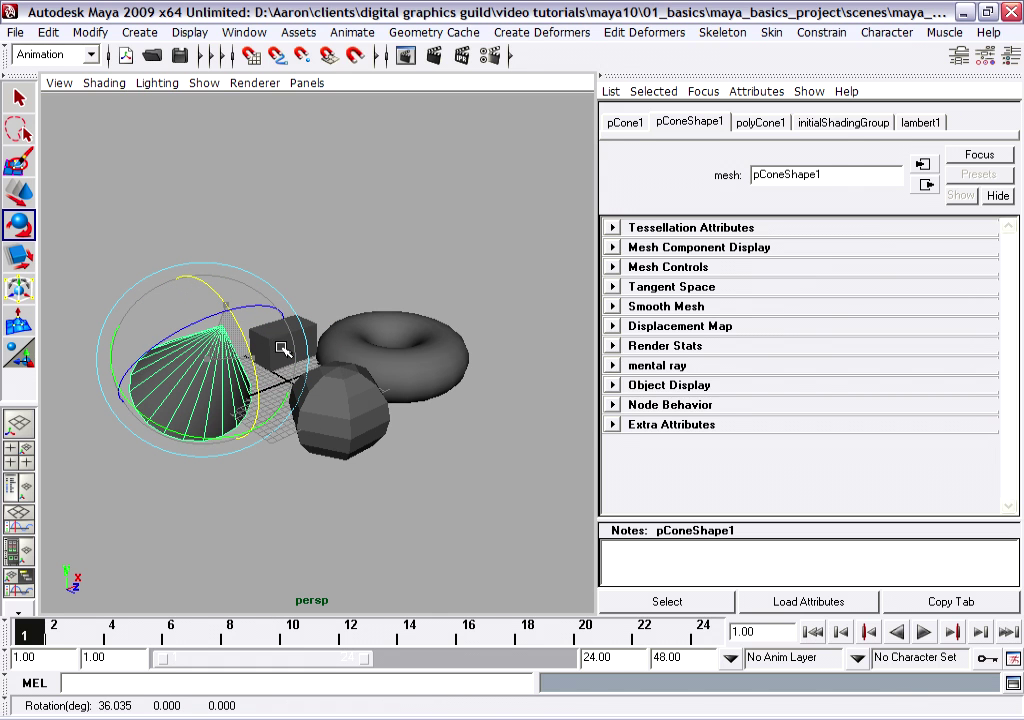
pyautogui.click(762, 123)
pyautogui.moveTo(840, 246)
pyautogui.mouseDown()
pyautogui.moveTo(864, 245)
pyautogui.moveTo(846, 245)
pyautogui.mouseUp()
# - Lift the torus high above the group and tilt it
pyautogui.click(401, 387)
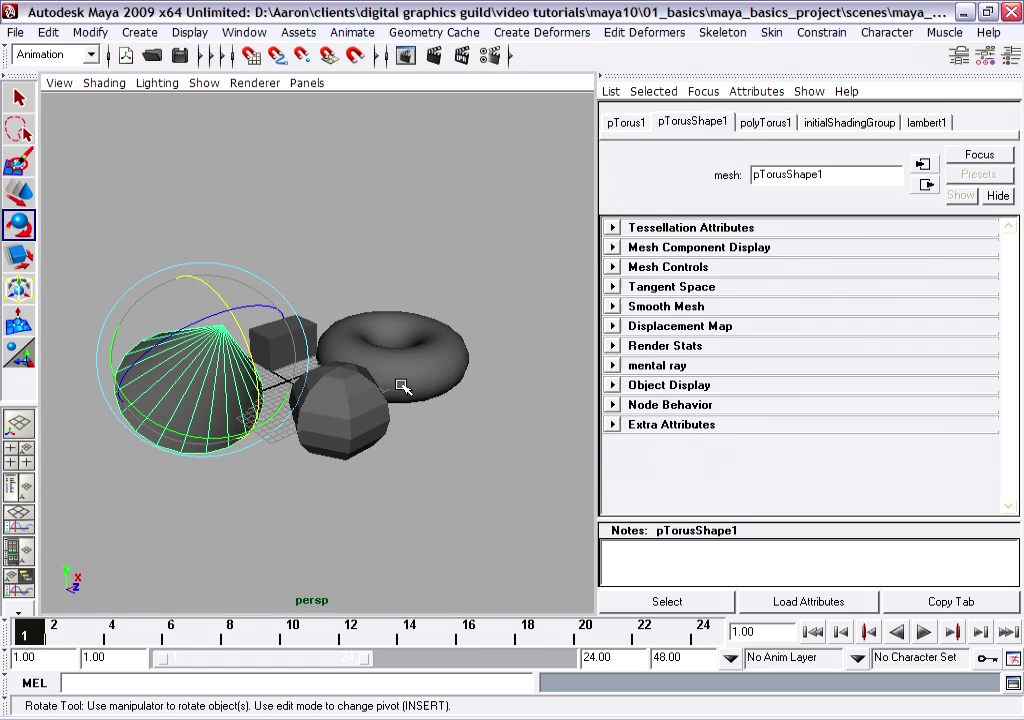
pyautogui.click(19, 192)
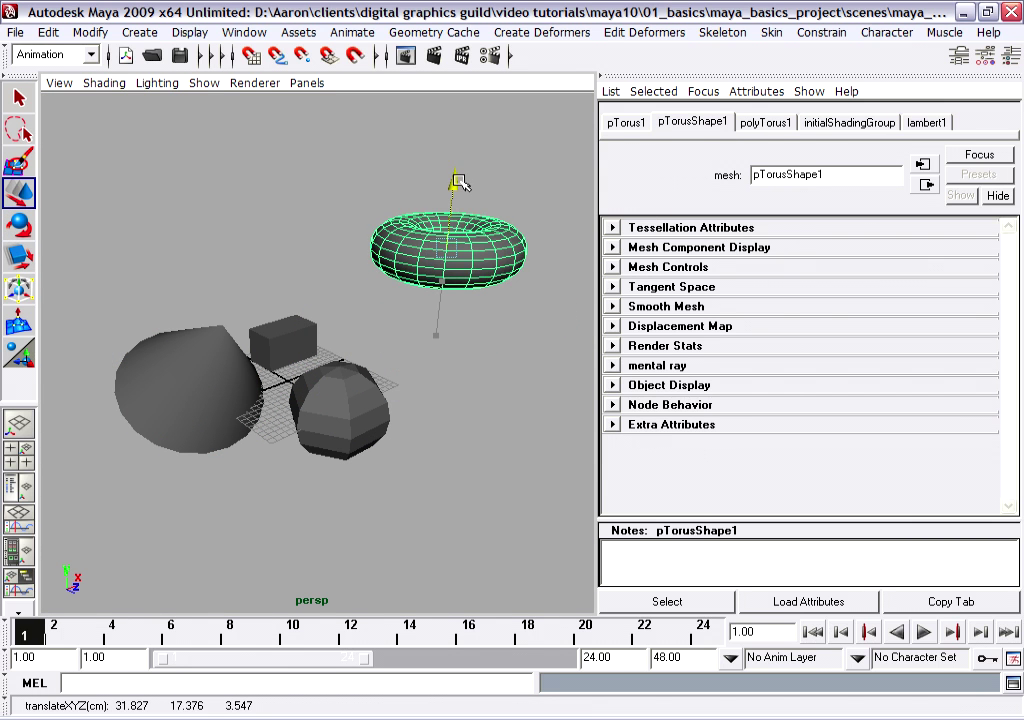
pyautogui.press('e')
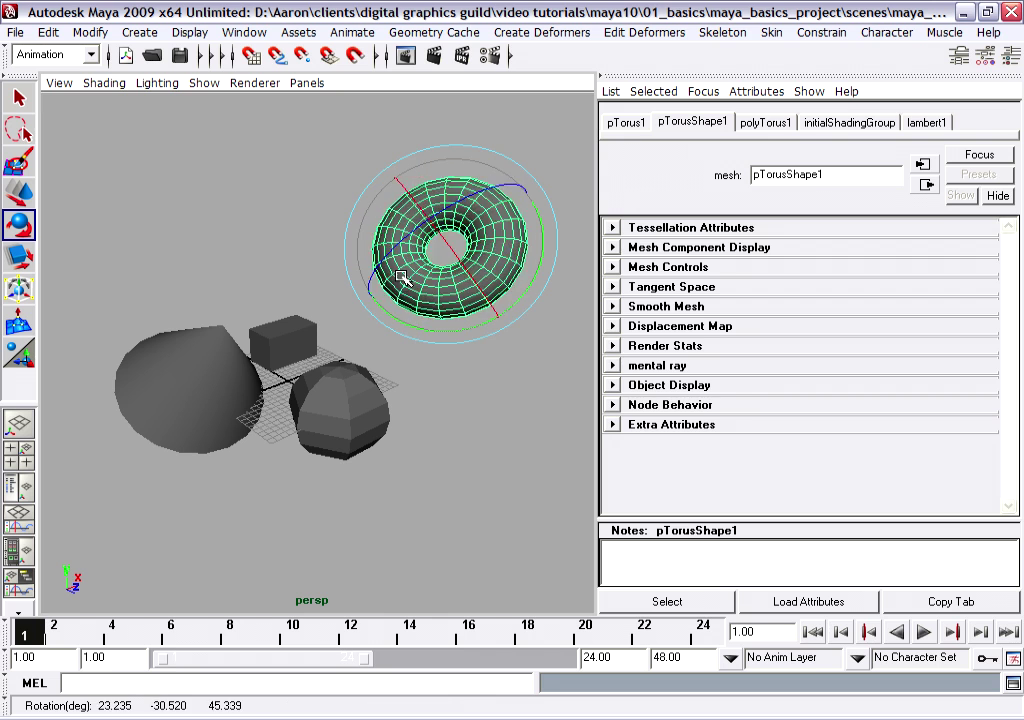